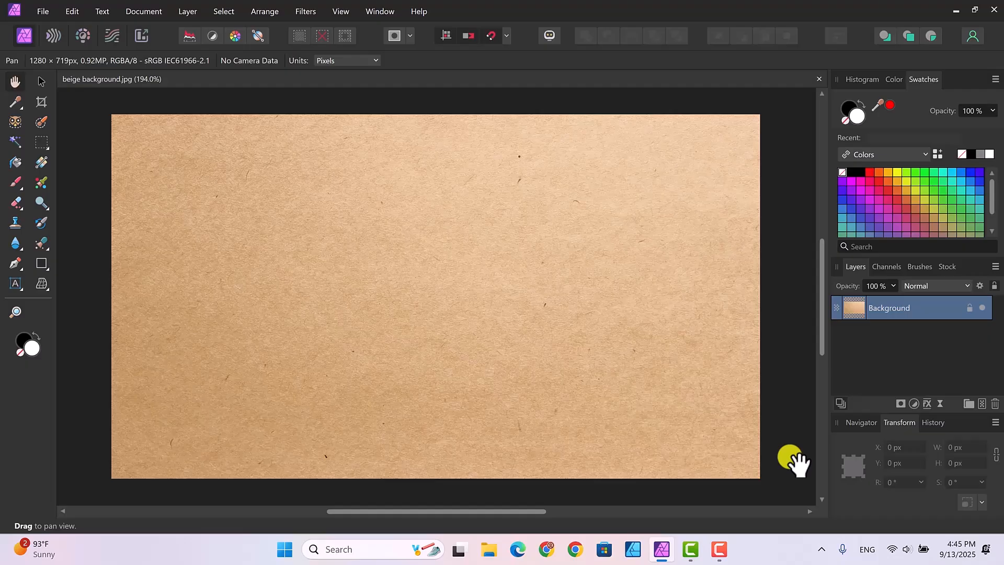
- Place the CAG serving2 image from the tryptich folder onto the left half of the beige background
left_click(43, 12)
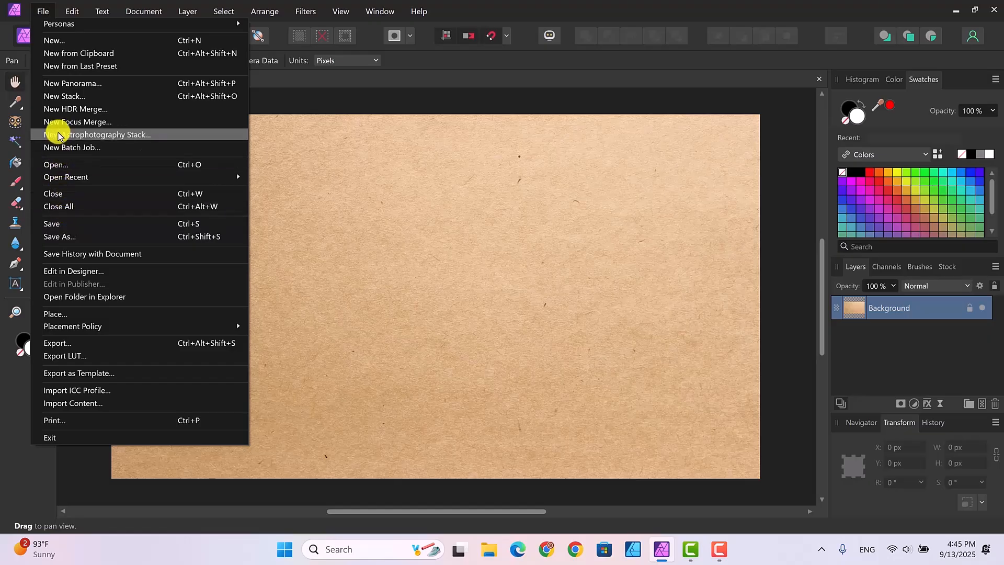
left_click(61, 314)
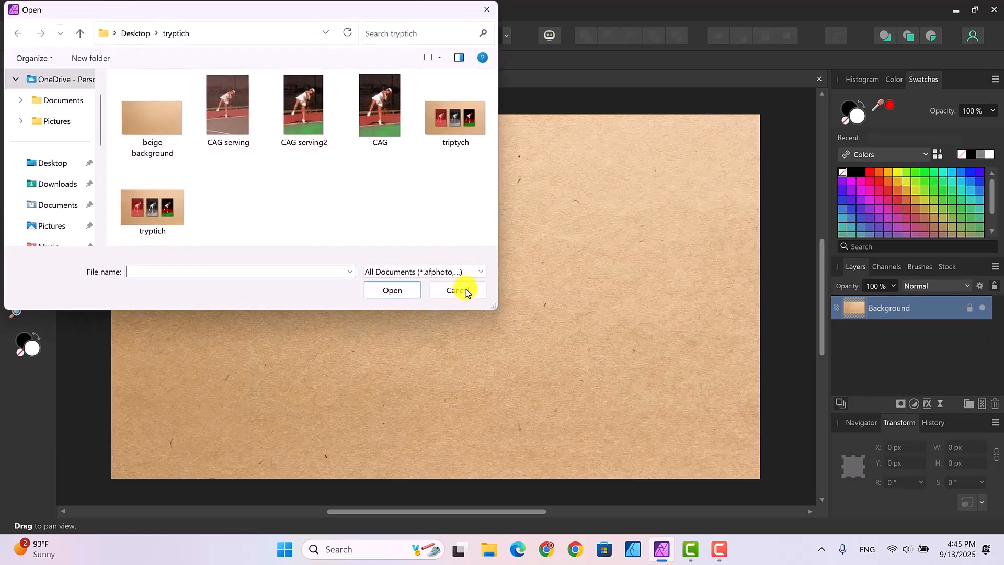
left_click(300, 111)
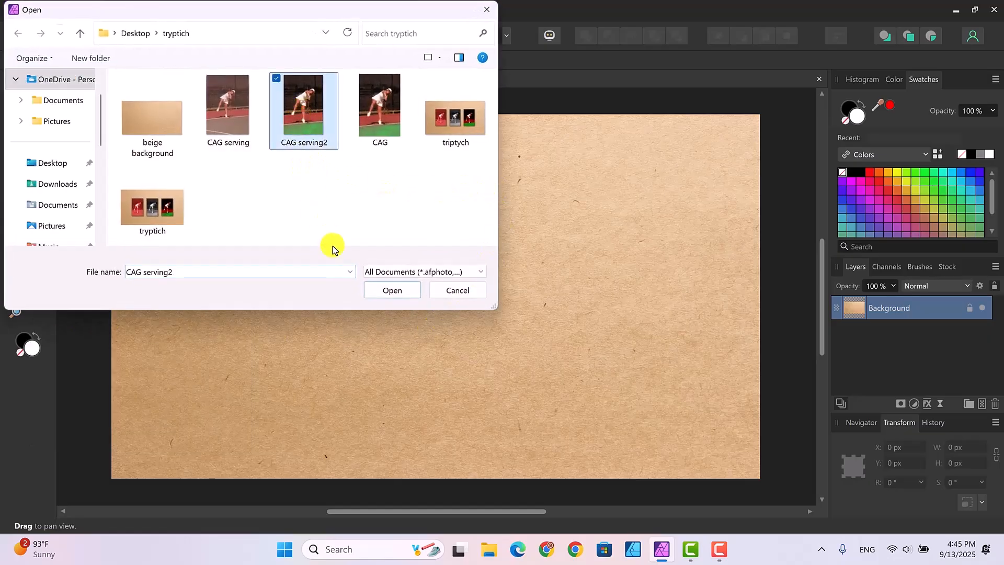
left_click(390, 293)
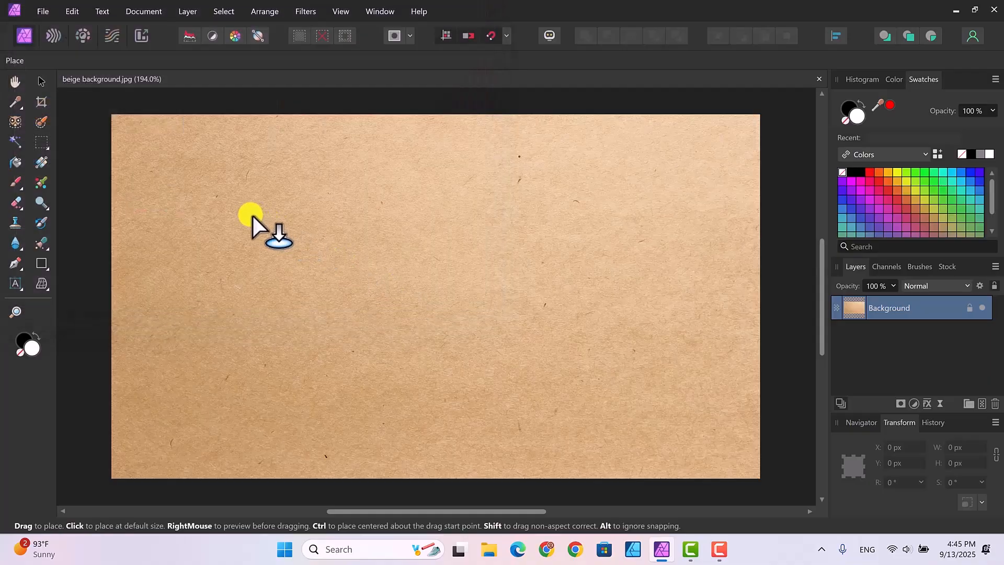
left_click_drag(237, 219, 439, 393)
- Scale the placed photo down to about 240 x 365 px and position it at about X 259, Y 145 px
left_click_drag(325, 243, 327, 212)
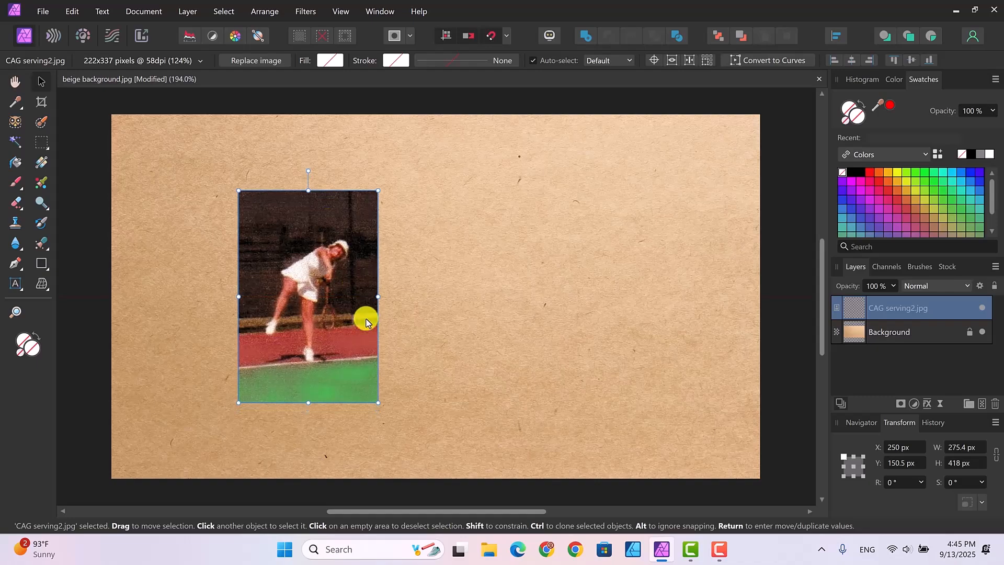
left_click_drag(379, 401, 361, 375)
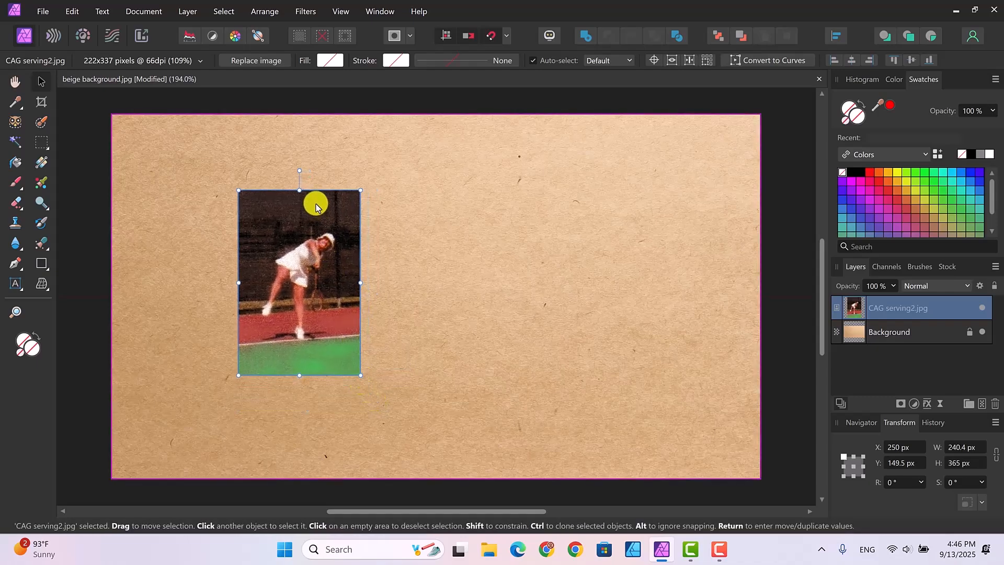
left_click_drag(316, 207, 320, 205)
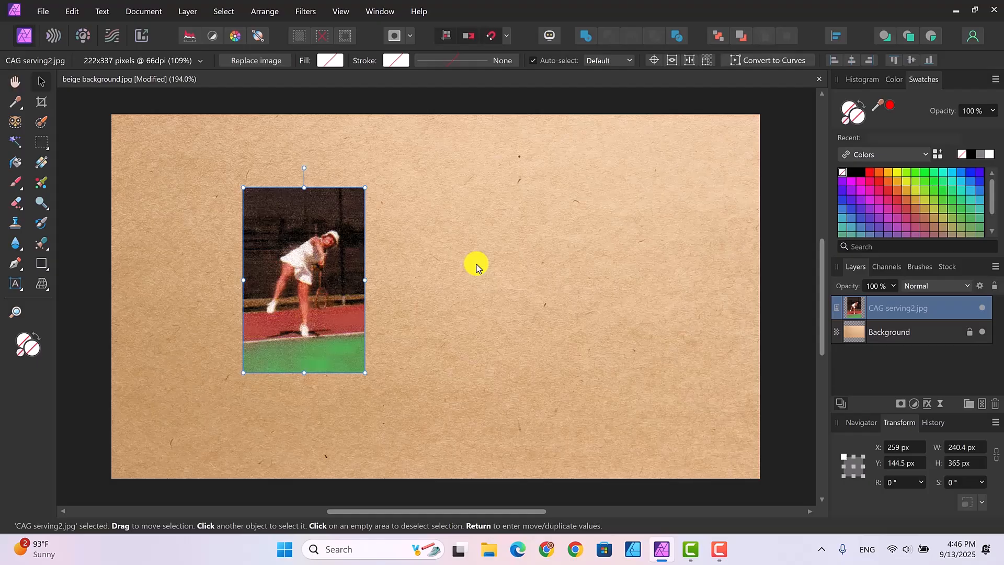
- Duplicate the photo layer twice and move the copies to the right, forming a row of three level photos
key("ctrl+j")
key("ctrl+j")
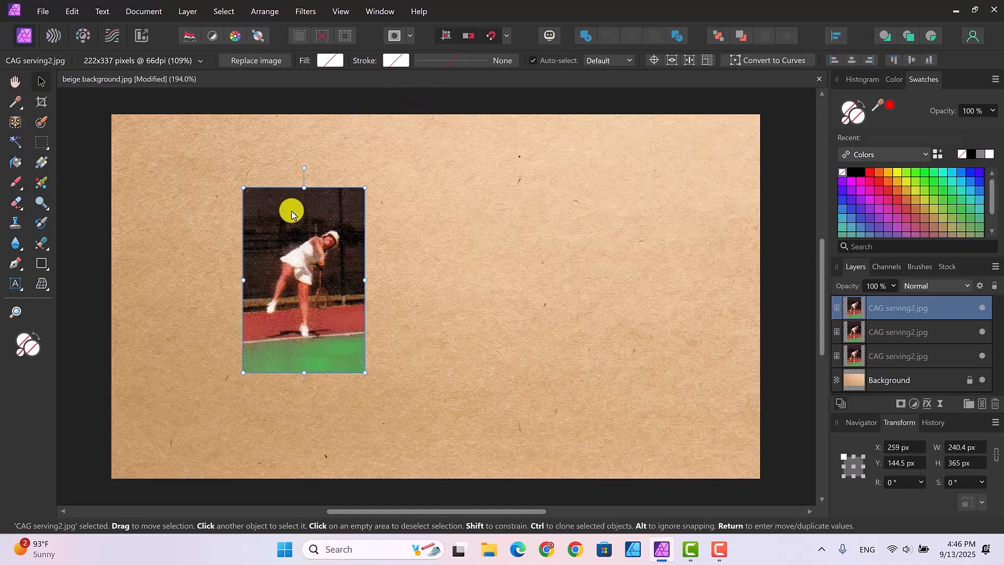
left_click_drag(291, 211, 435, 222)
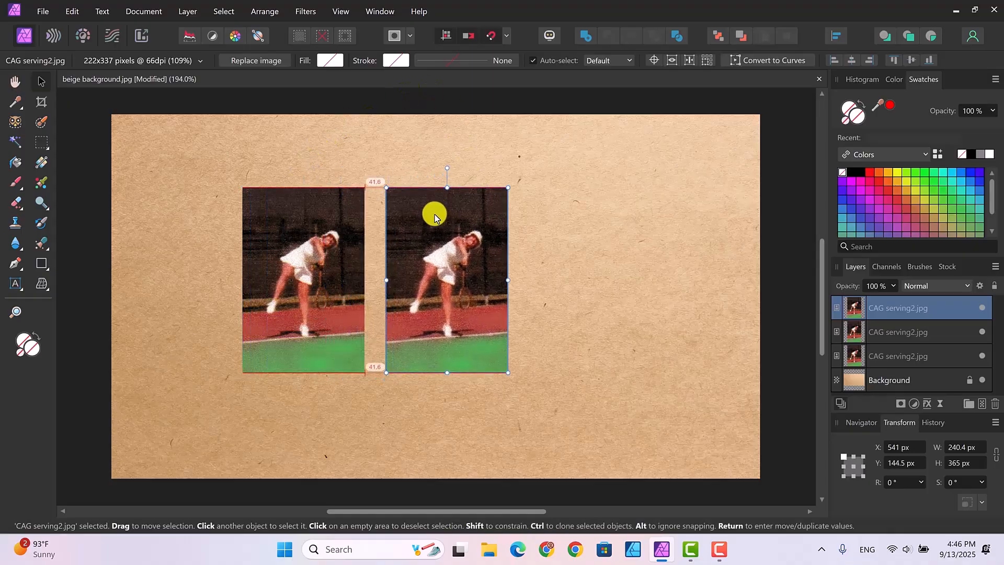
left_click_drag(321, 213, 622, 219)
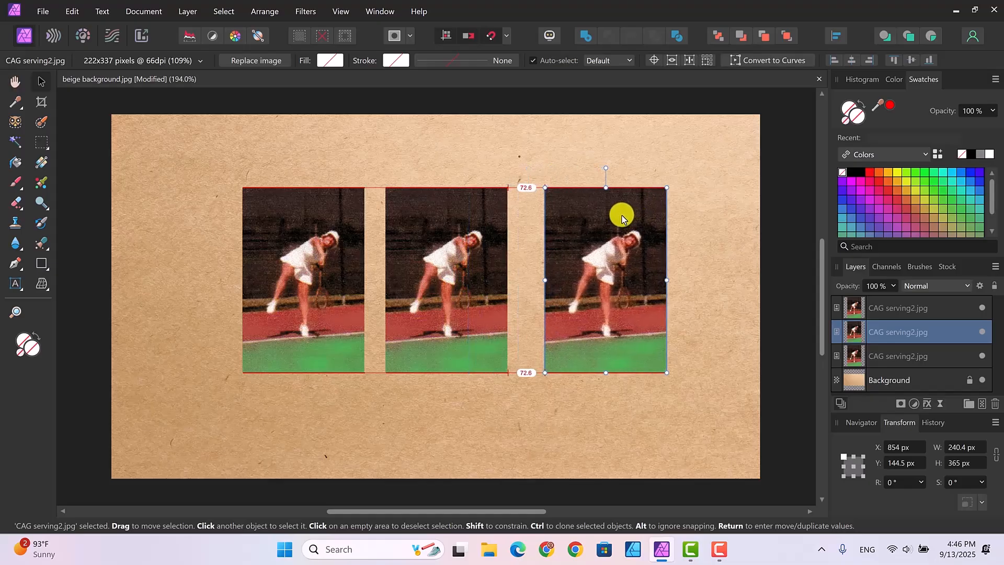
- Reposition the three photos in a level row centred vertically on the background, at Y 177 px
left_click(449, 196)
left_click_drag(450, 196, 447, 199)
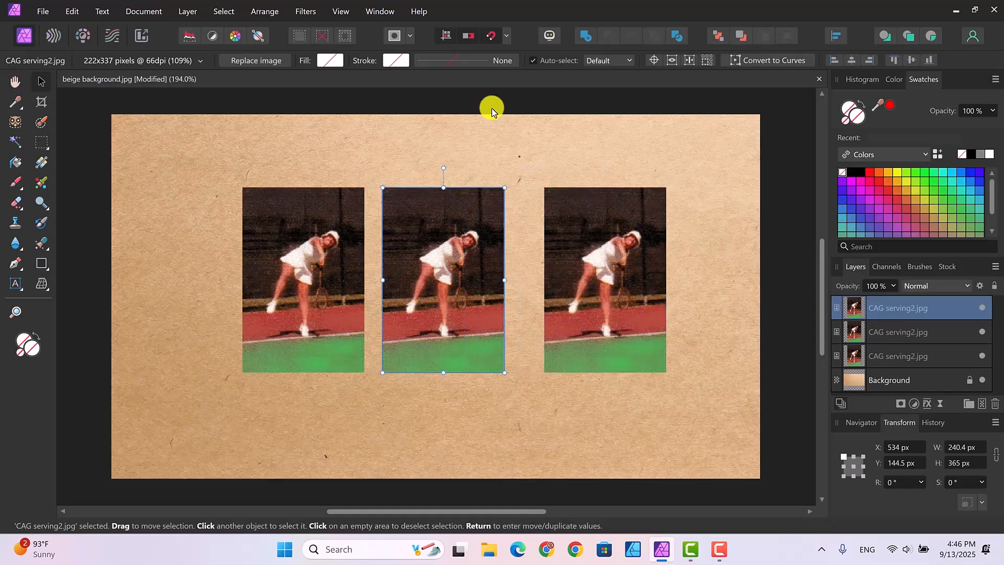
left_click(488, 39)
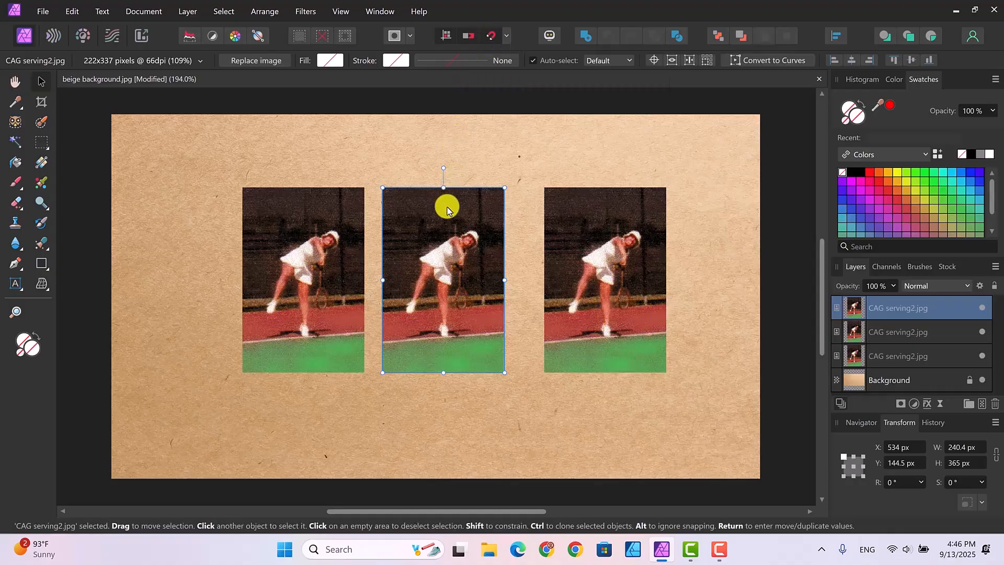
left_click_drag(448, 206, 437, 226)
left_click_drag(325, 237, 305, 257)
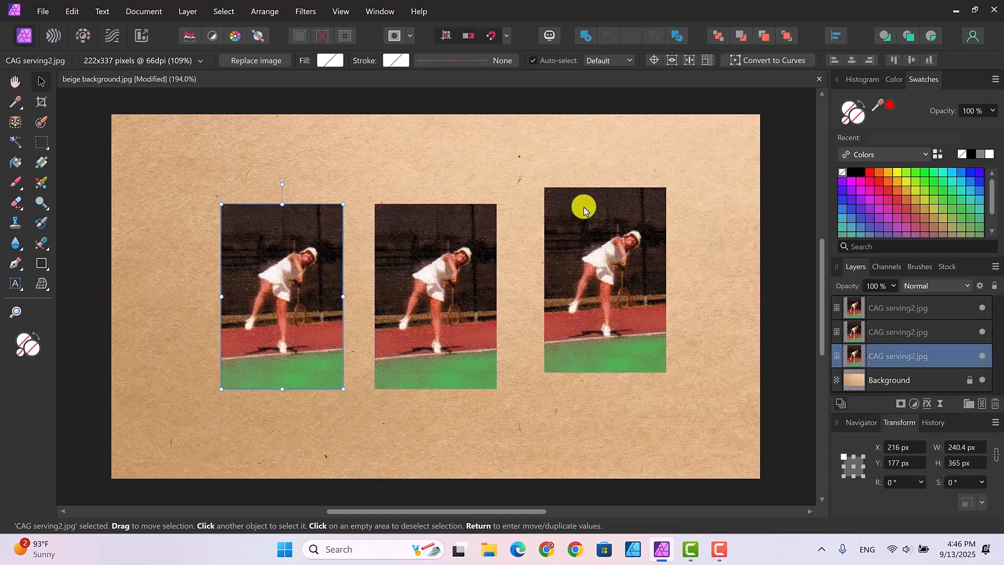
left_click_drag(582, 207, 579, 225)
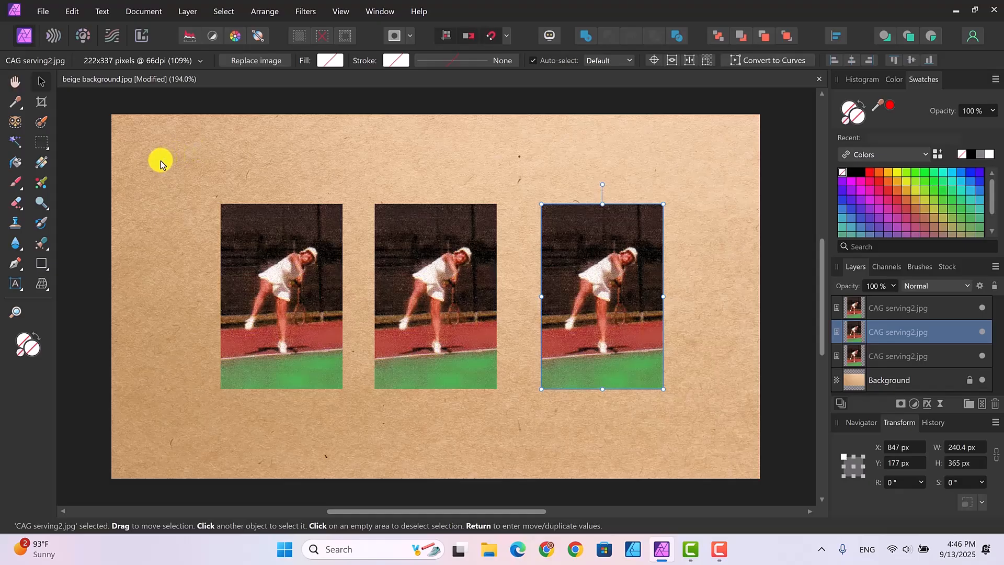
- Select all three photos and space them evenly horizontally with auto distribute
left_click_drag(160, 162, 705, 428)
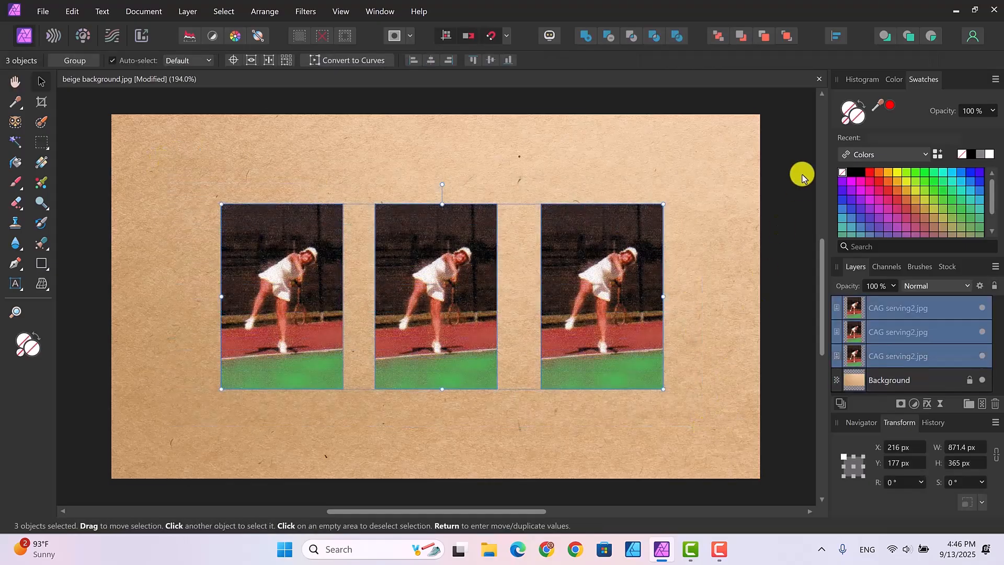
left_click(834, 35)
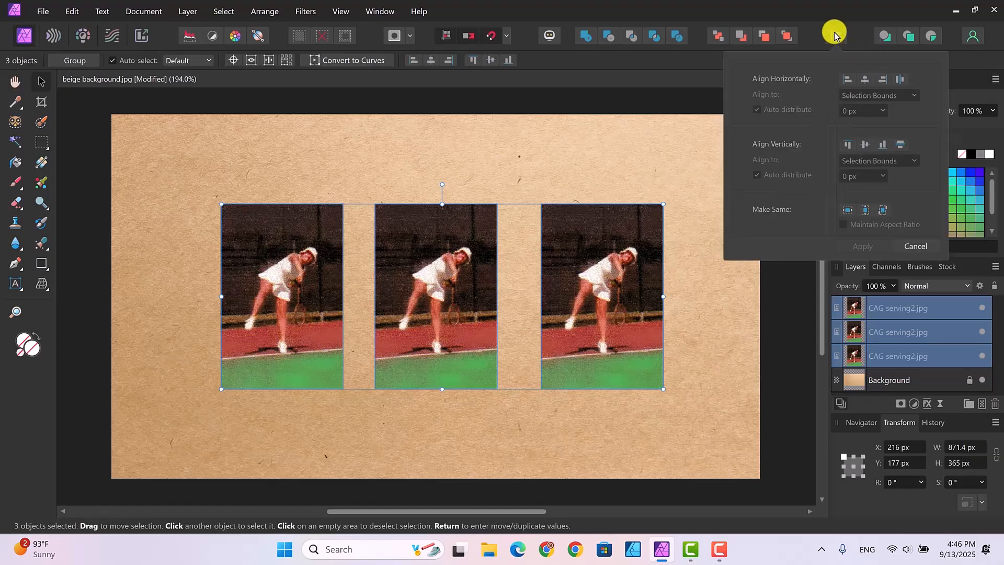
left_click(900, 82)
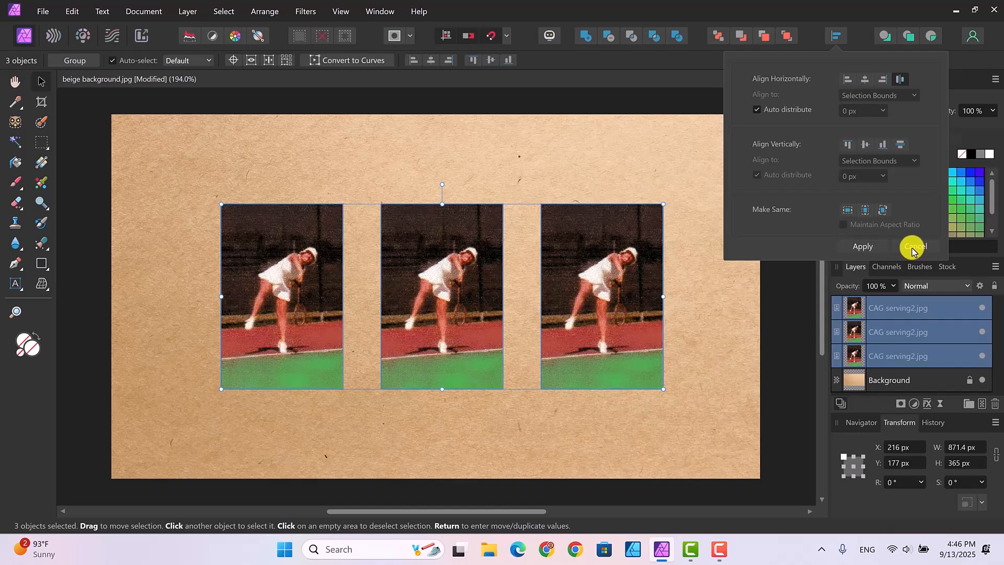
left_click(867, 246)
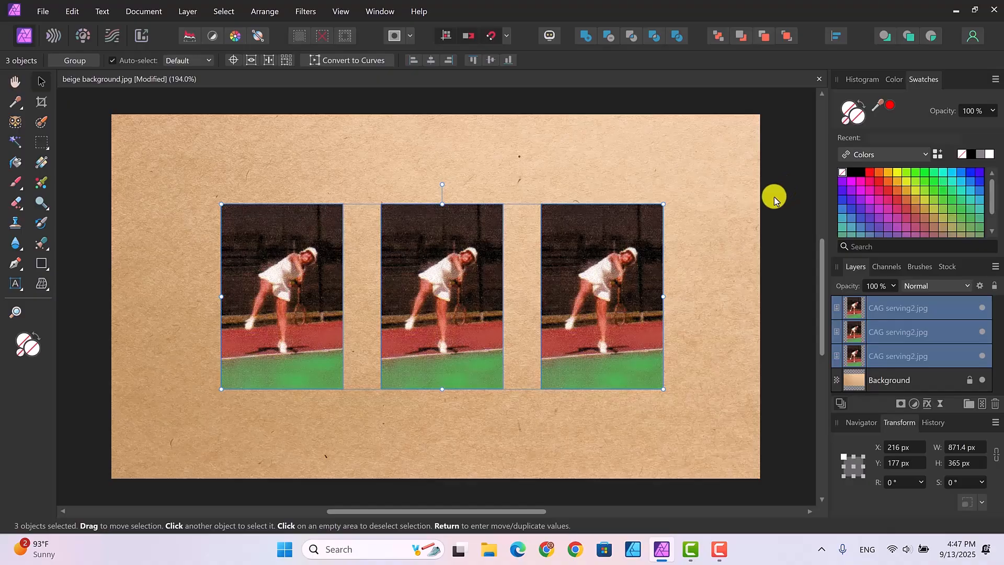
- Reorder the photo layers to match the row, with the right photo's layer on top of the middle and left ones
left_click(883, 308)
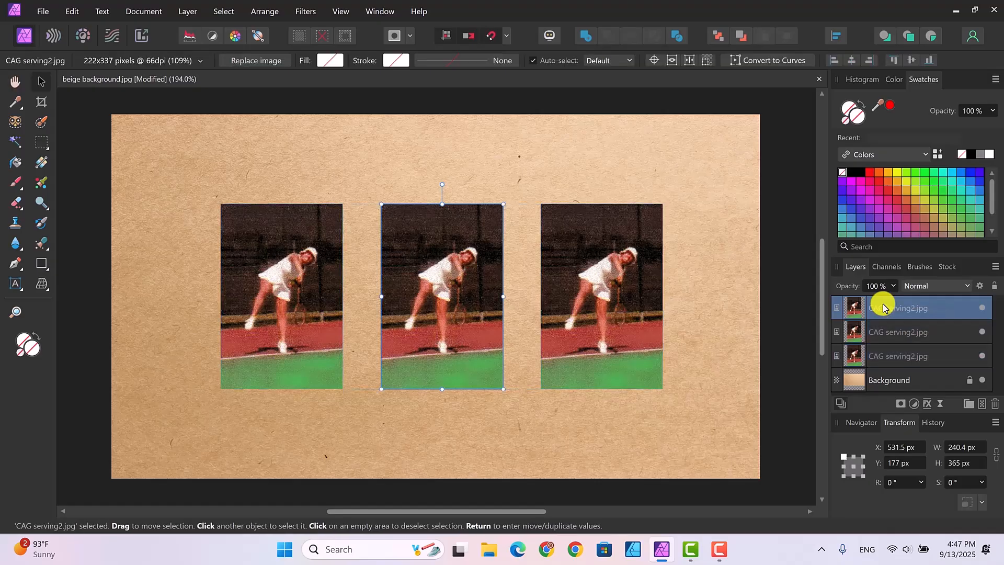
left_click_drag(895, 330, 898, 300)
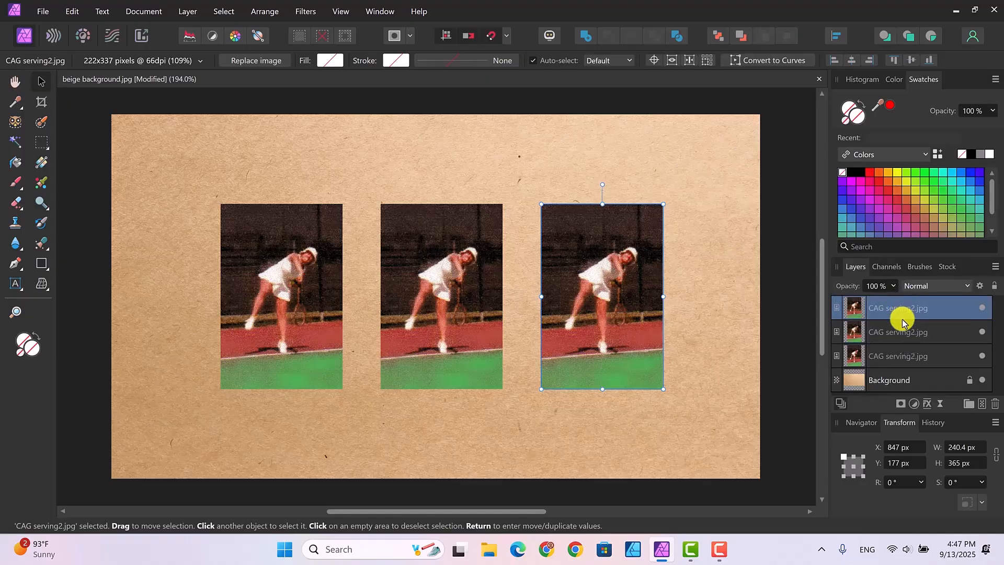
left_click(903, 333)
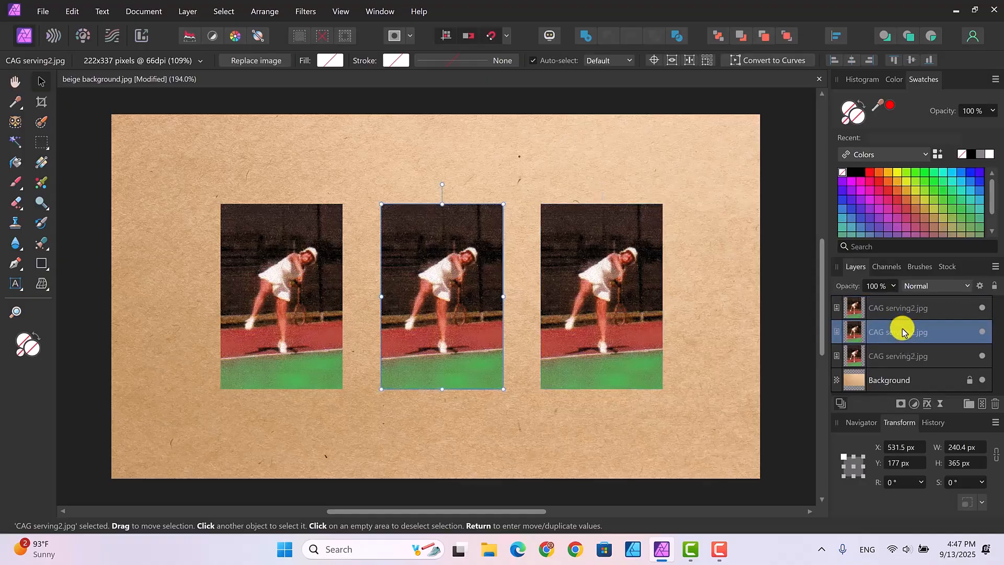
left_click(903, 360)
- Add an Outer Shadow layer effect to the right photo with a radius of 8.1 px and an offset of 14.6 px
left_click(887, 307)
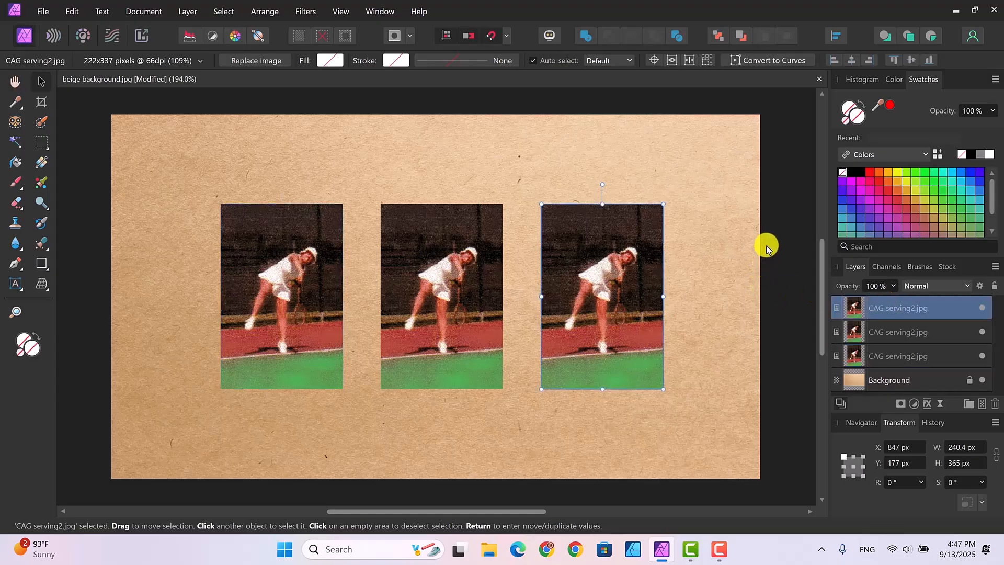
left_click(927, 405)
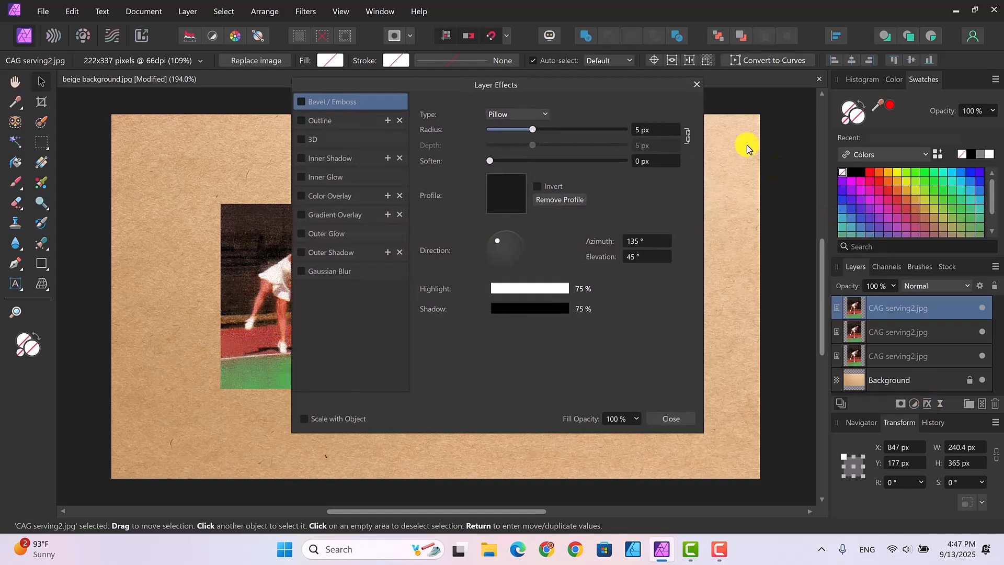
left_click_drag(594, 80, 391, 92)
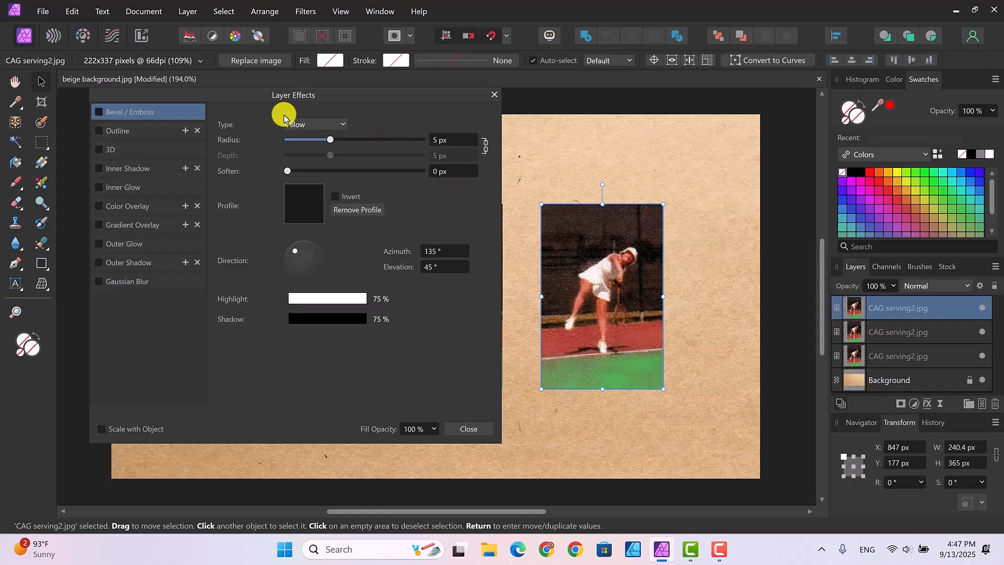
left_click(99, 262)
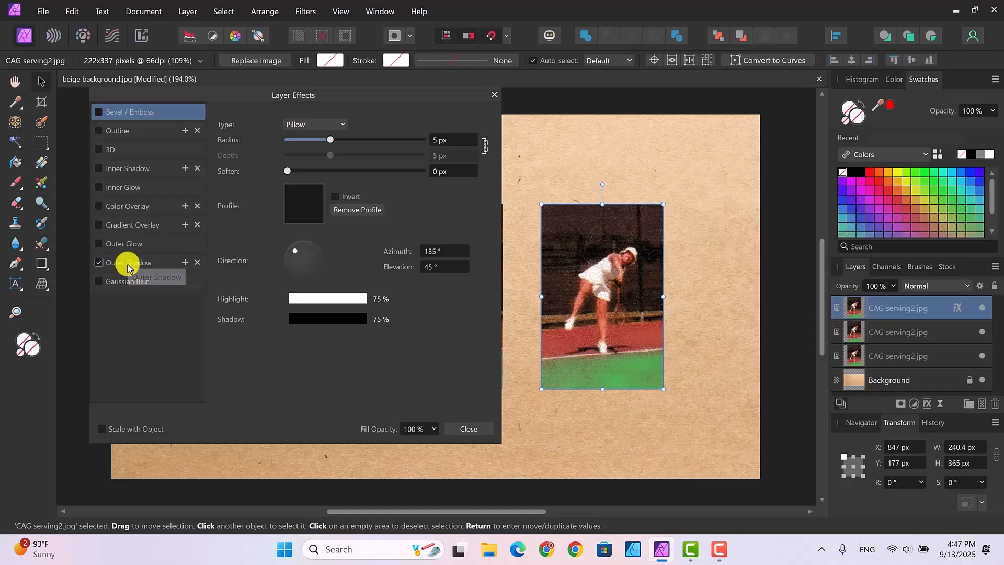
left_click(127, 263)
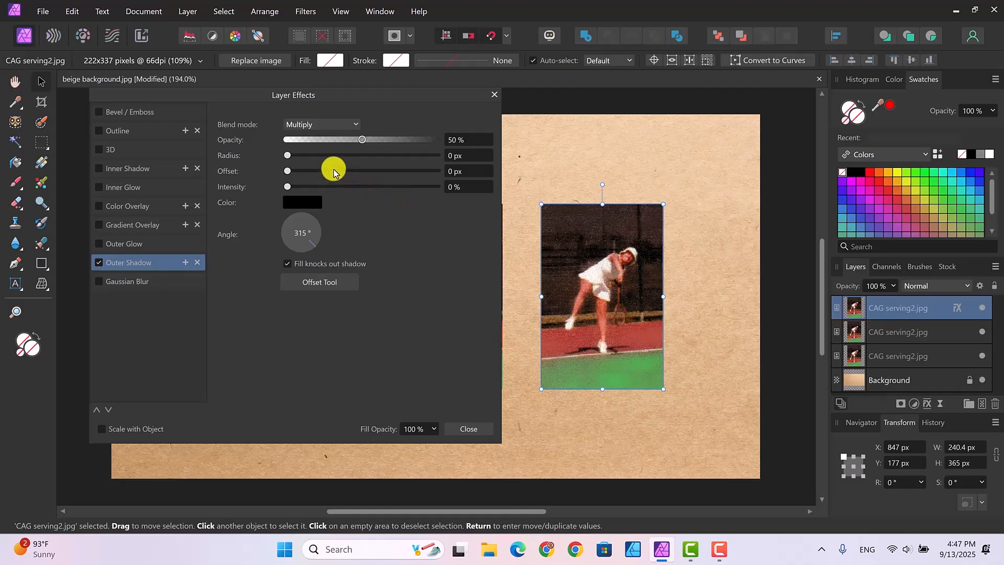
left_click_drag(286, 157, 345, 157)
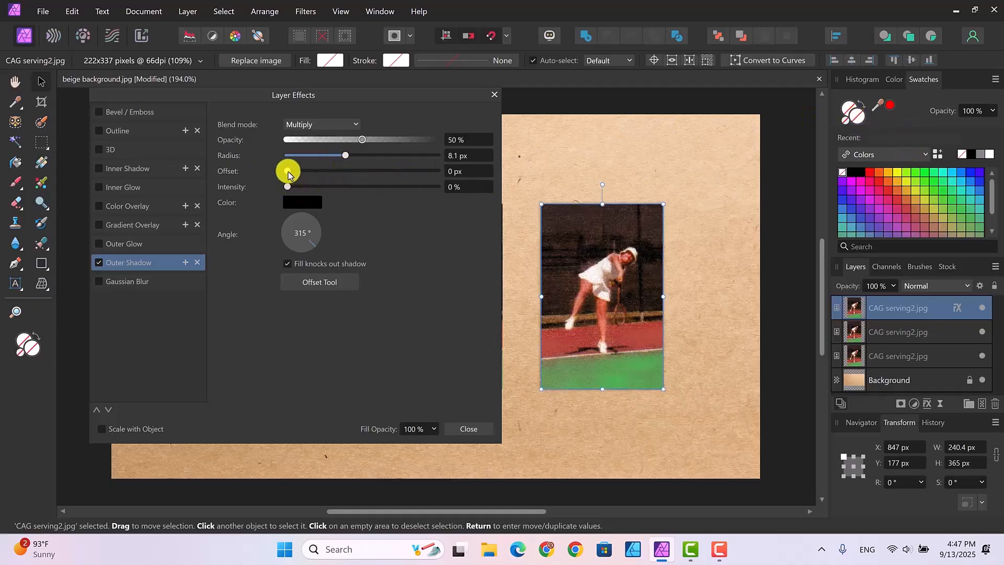
left_click_drag(287, 171, 359, 177)
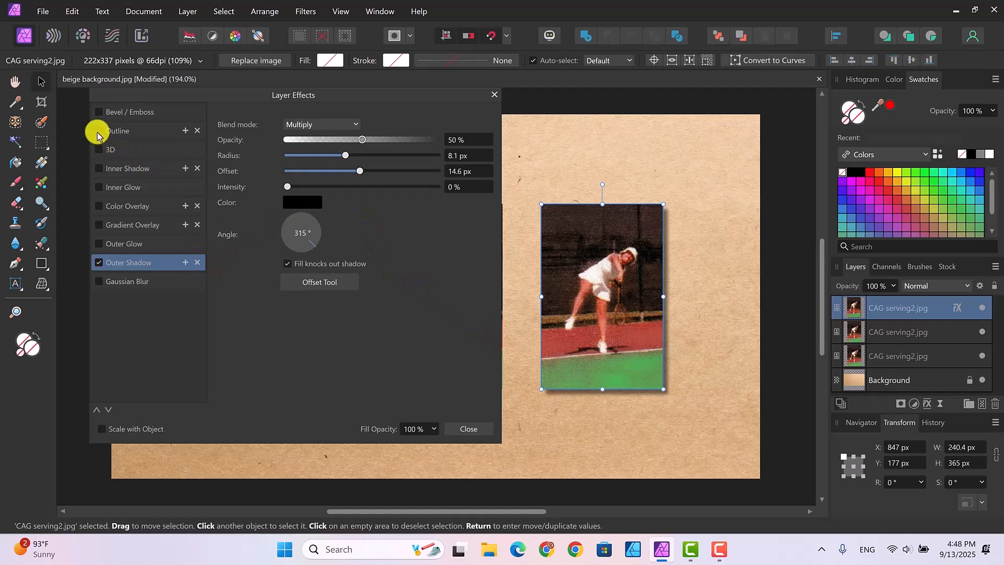
- Add an Outline effect to the right photo with a 3.9 px radius and a brown colour of H 36, S 23, L 34
left_click(135, 131)
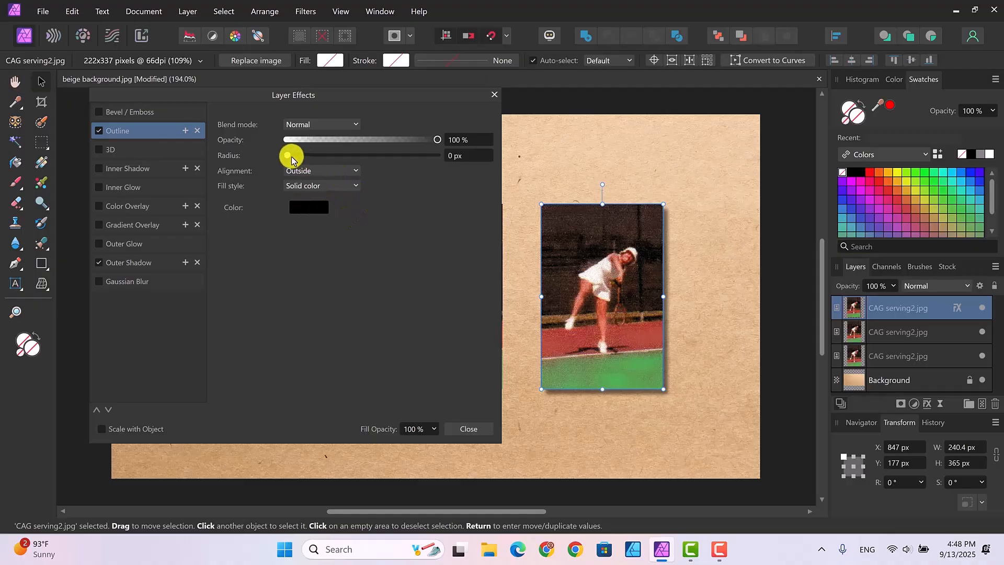
left_click_drag(286, 155, 332, 158)
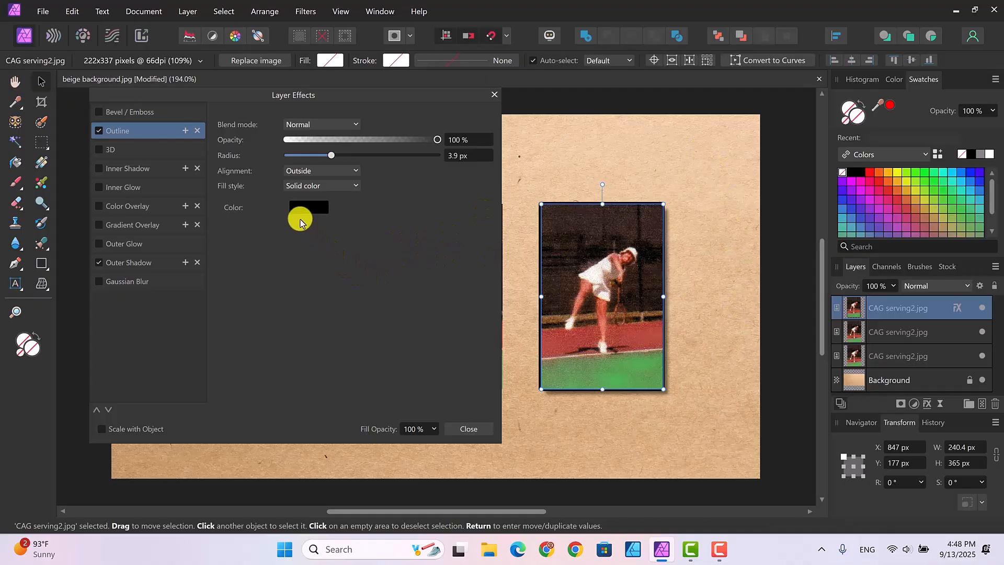
left_click(299, 209)
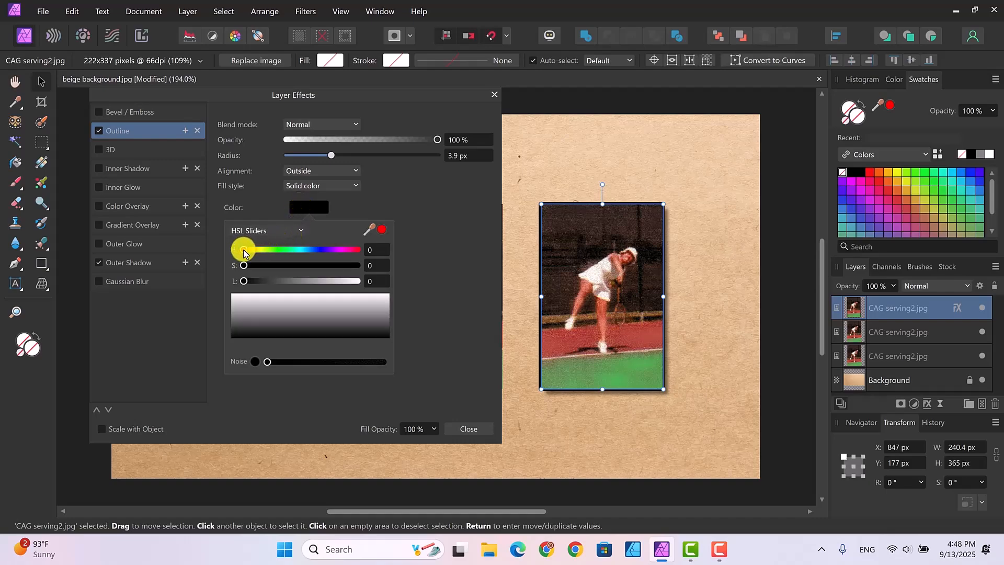
left_click_drag(243, 250, 280, 284)
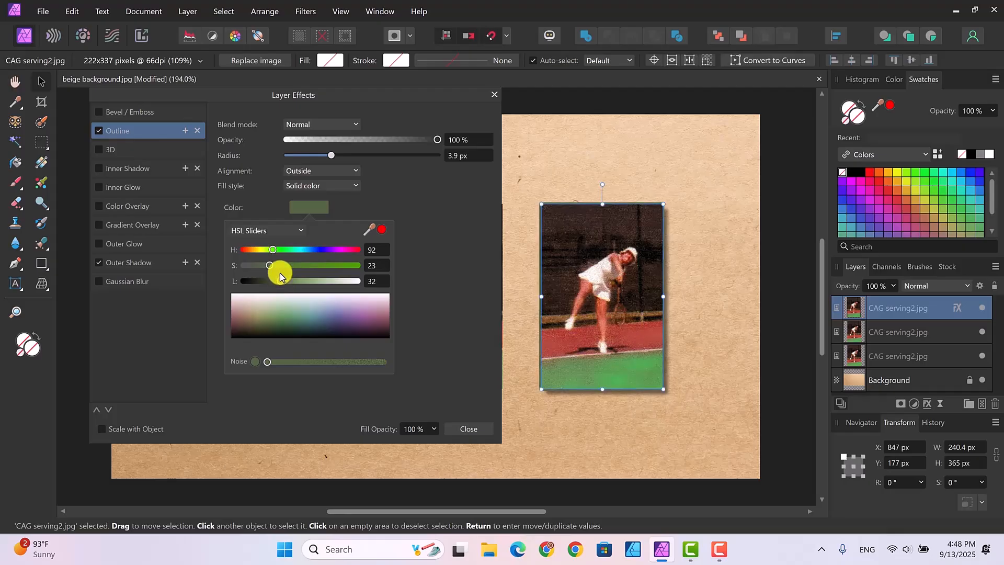
left_click_drag(272, 249, 306, 280)
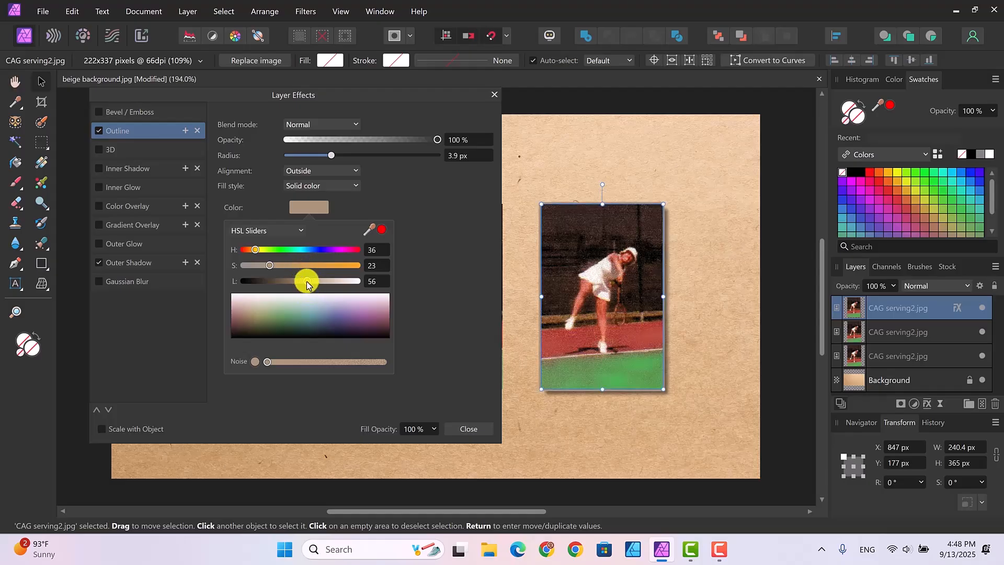
left_click_drag(307, 283, 282, 288)
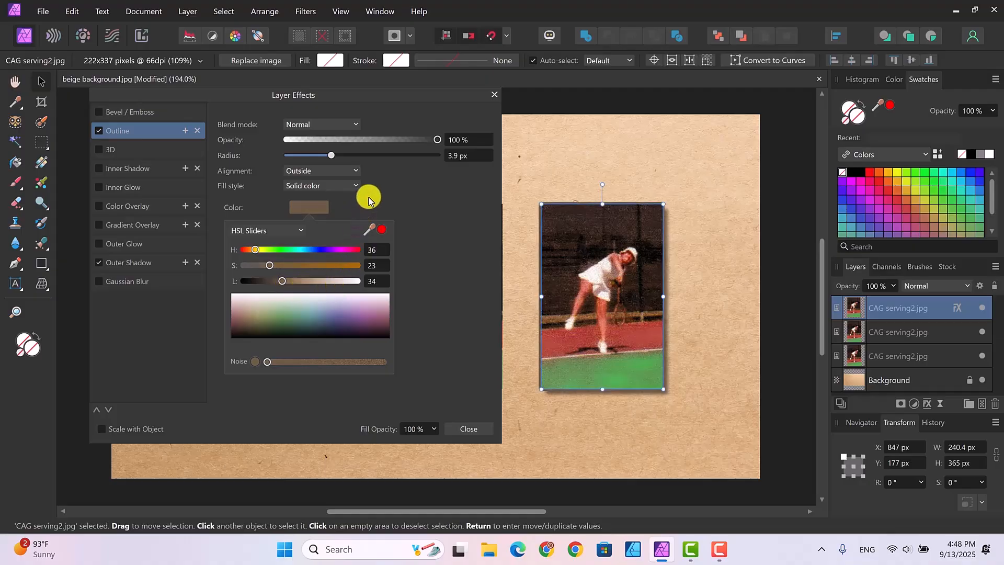
left_click(467, 431)
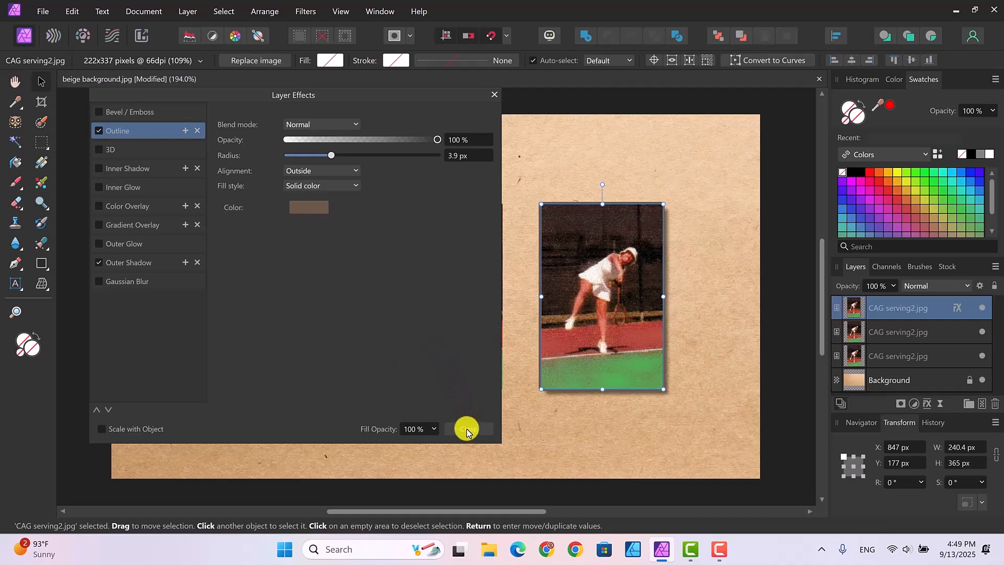
- Finish the layer effects and copy the right photo's layer
left_click(467, 430)
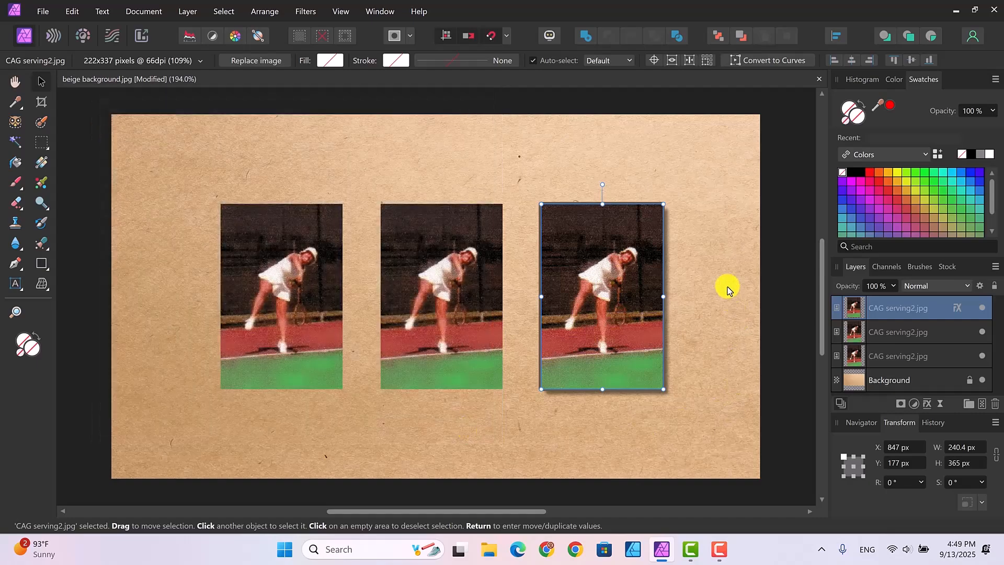
left_click(720, 253)
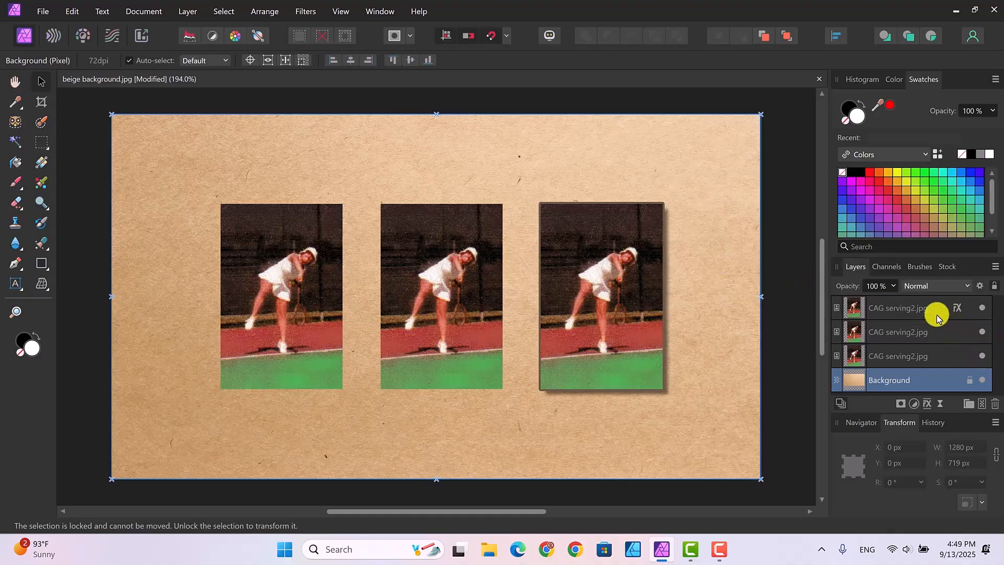
left_click(599, 249)
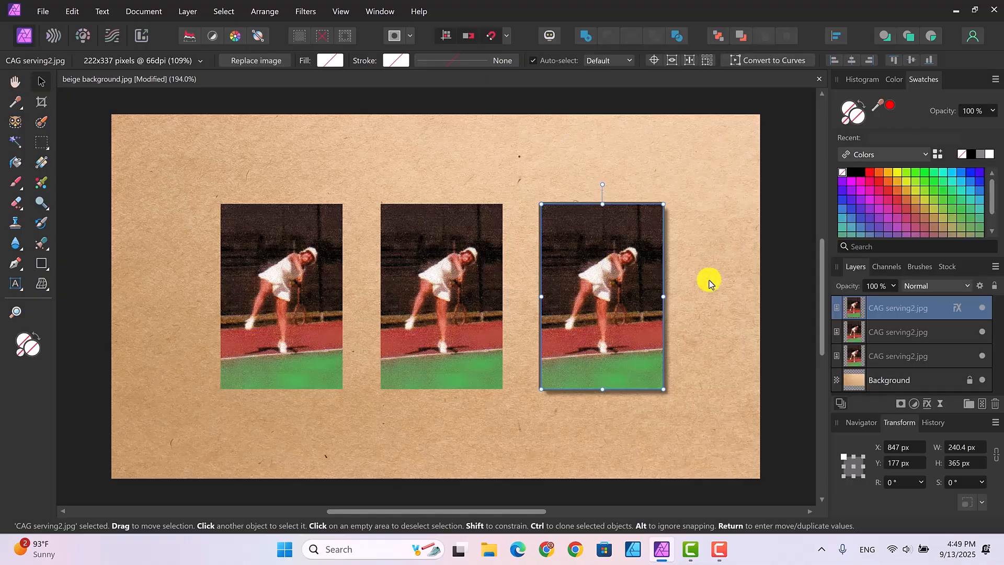
right_click(887, 304)
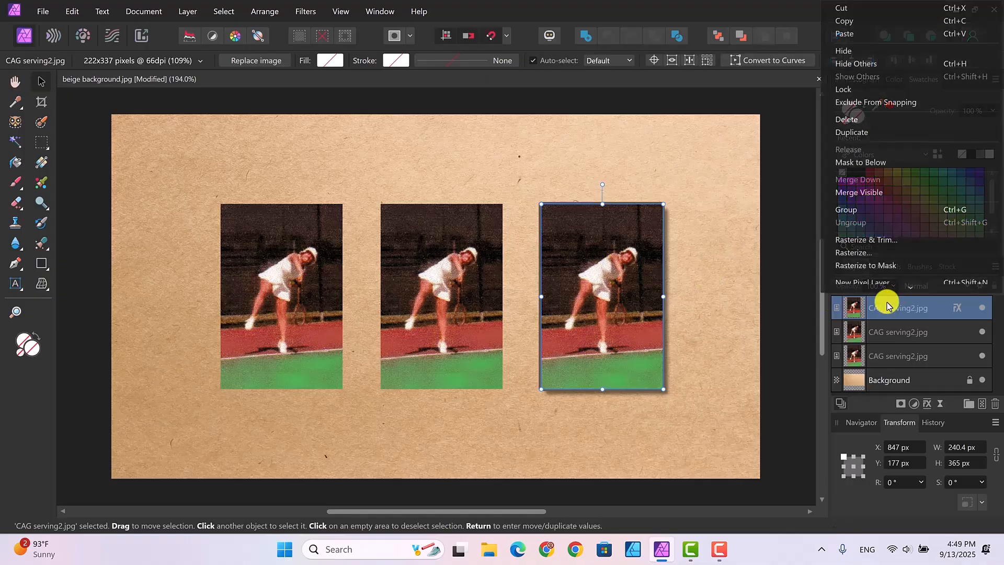
left_click(847, 26)
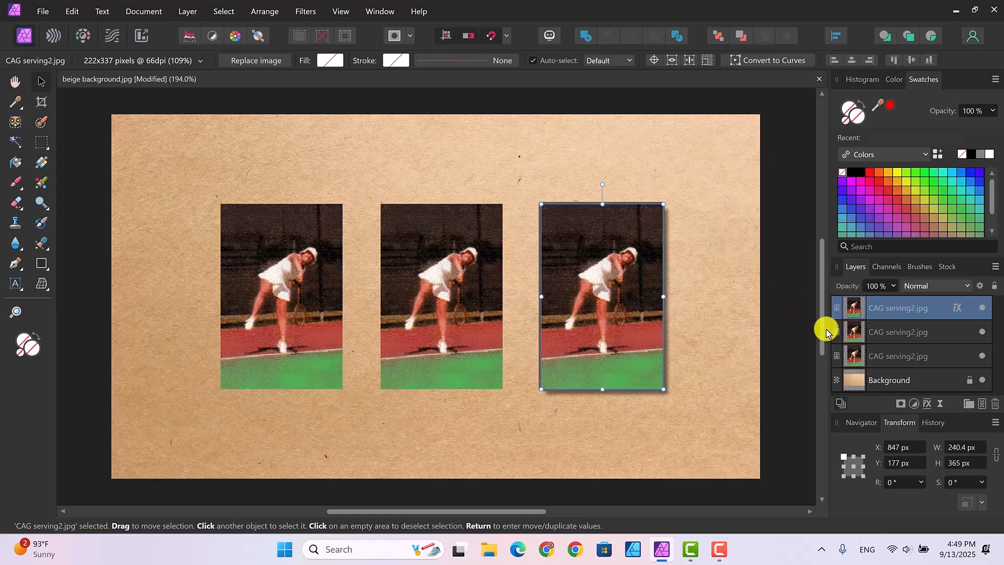
- Apply the copied layer effects to the middle and left photos together with Paste FX
left_click(918, 333)
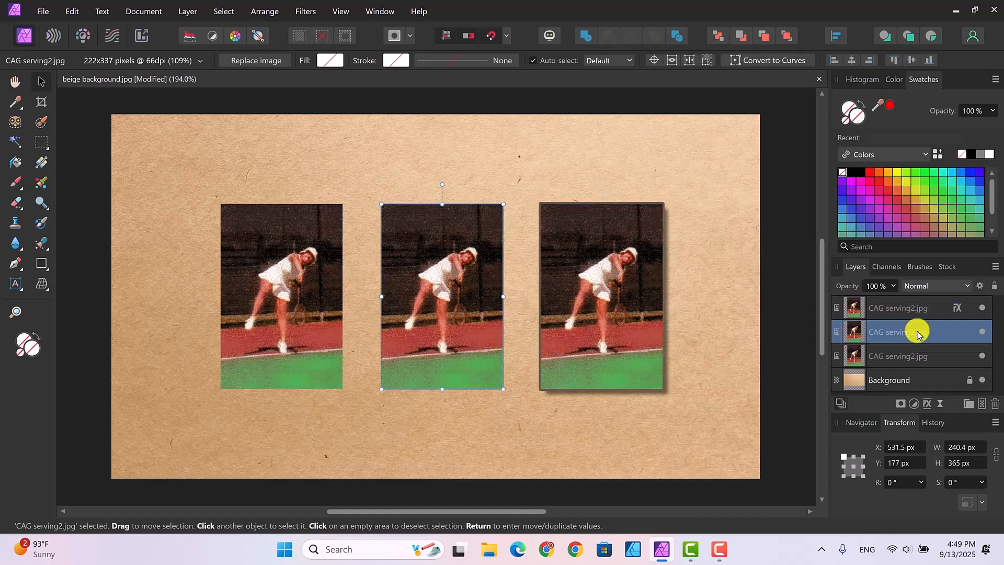
left_click(908, 355, "shift")
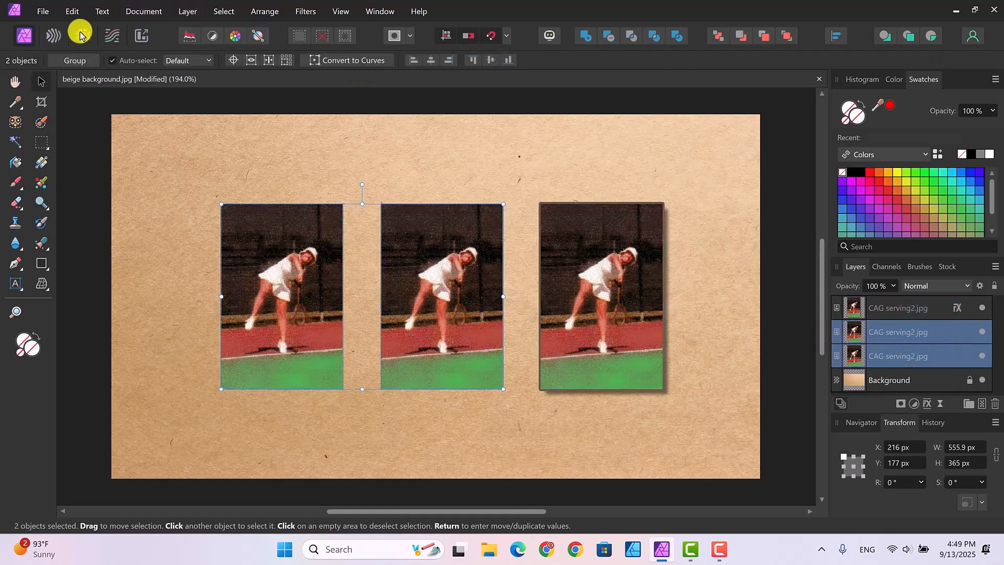
left_click(70, 12)
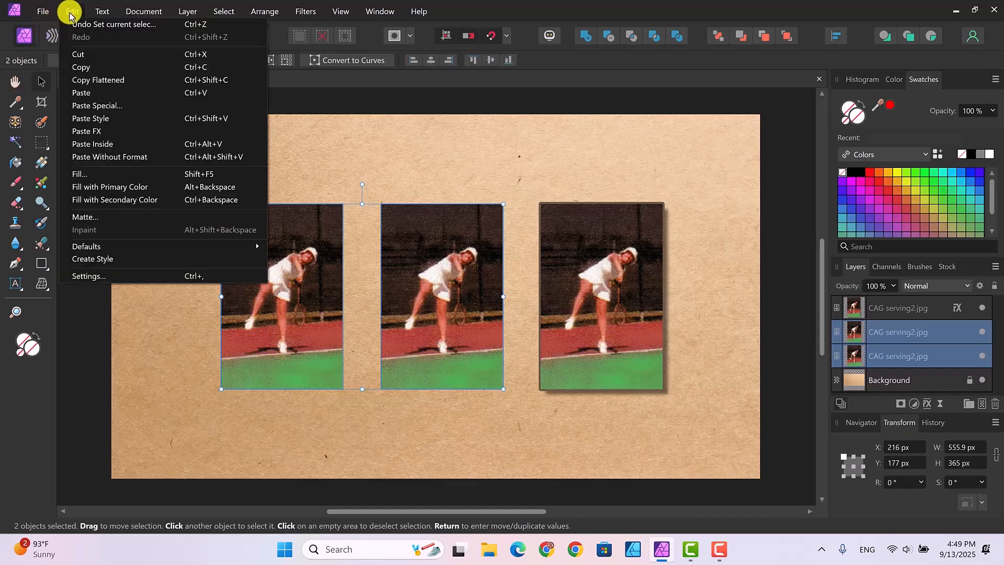
left_click(80, 133)
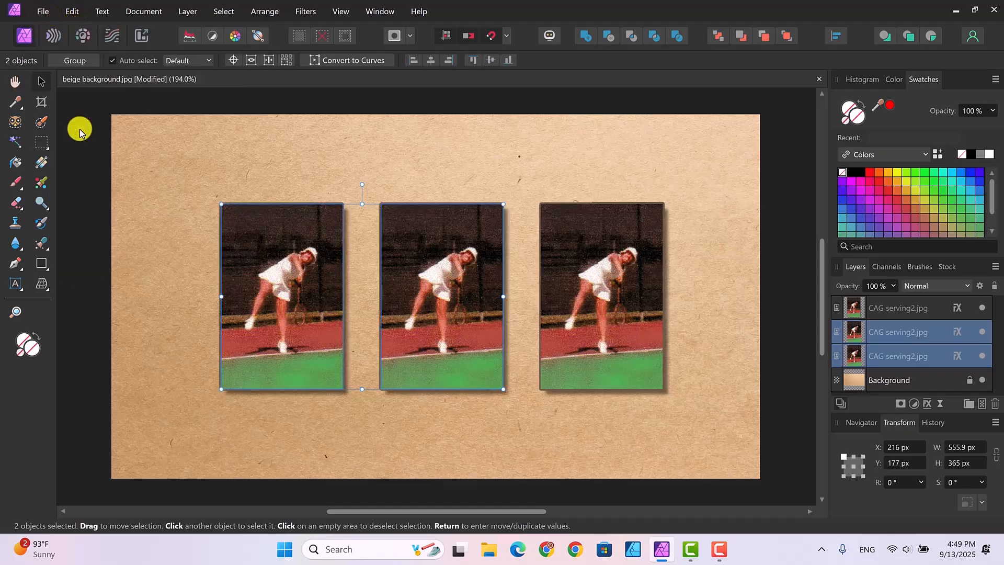
left_click(725, 285)
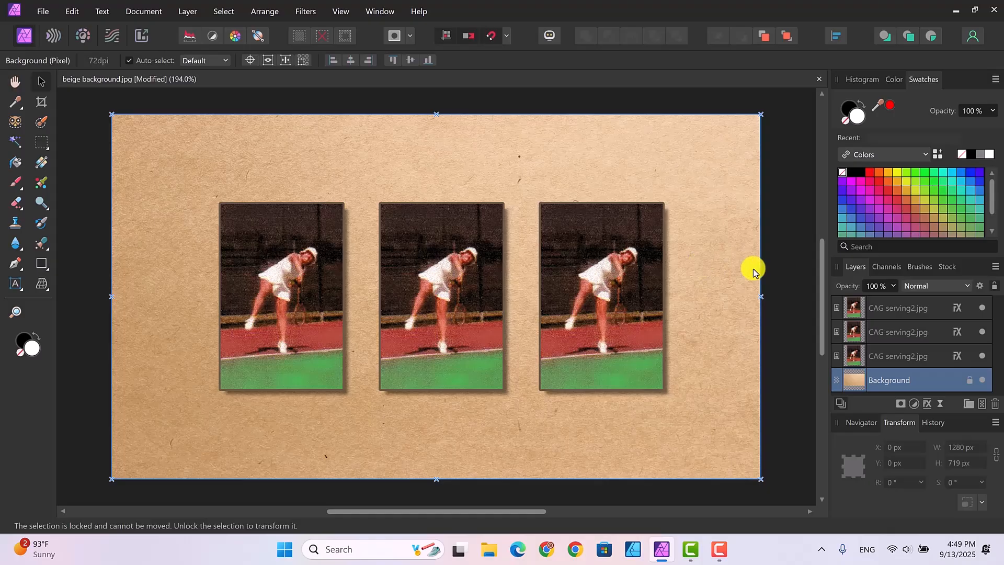
- Add a Brightness / Contrast adjustment above the right photo's layer with 73% contrast and the Linear Burn blend mode
left_click(892, 308)
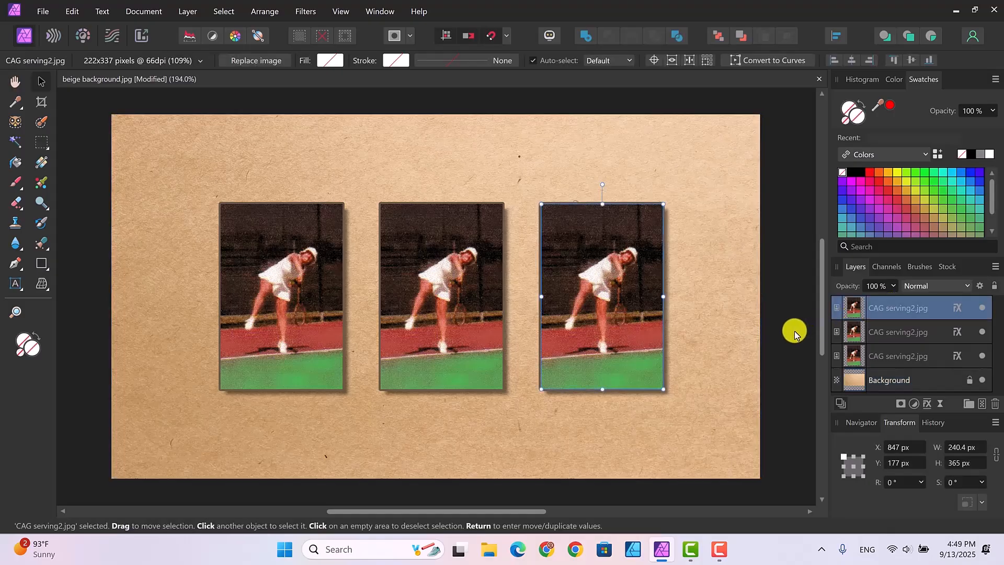
left_click(913, 404)
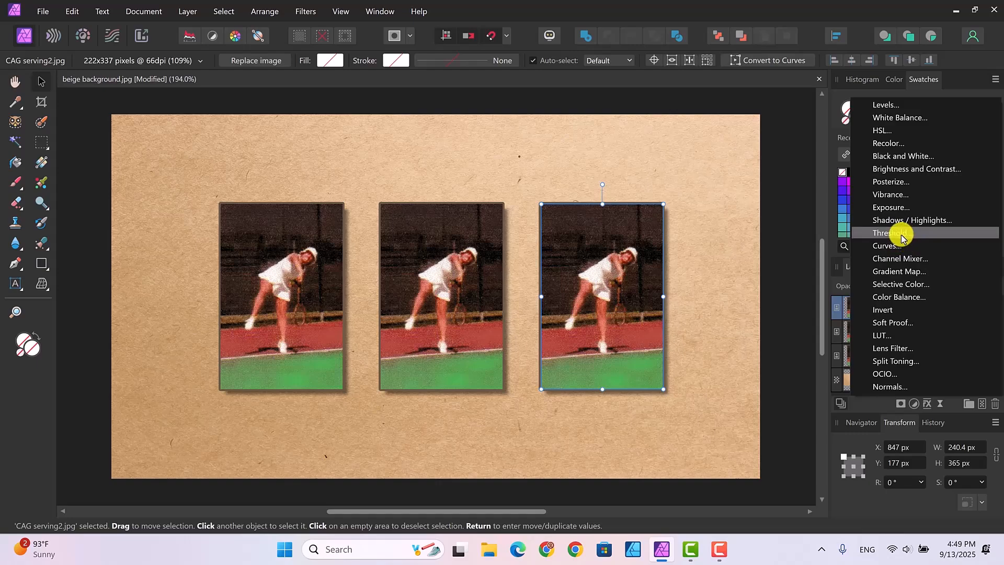
left_click(911, 170)
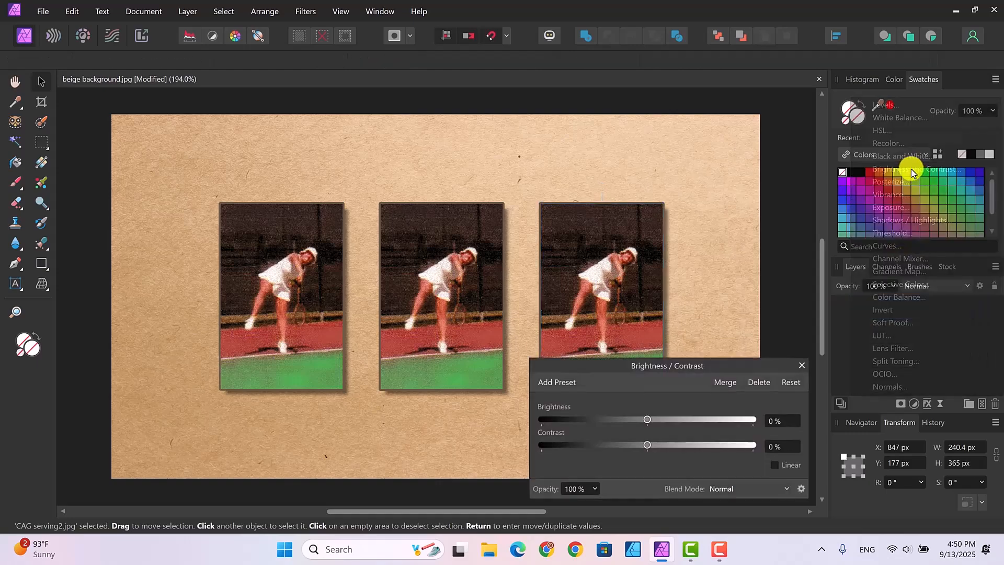
left_click_drag(723, 367, 366, 295)
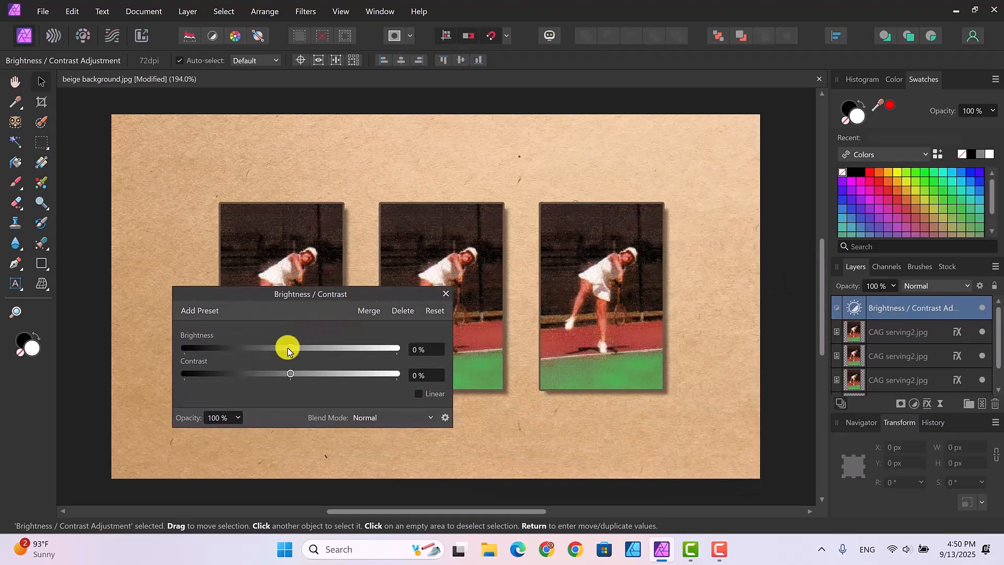
left_click_drag(289, 347, 354, 372)
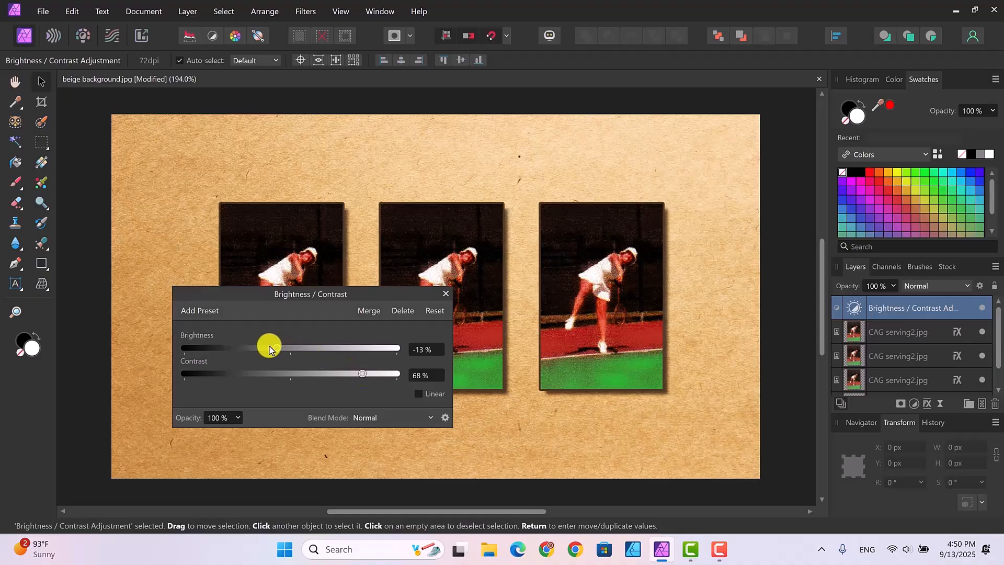
left_click_drag(272, 345, 292, 350)
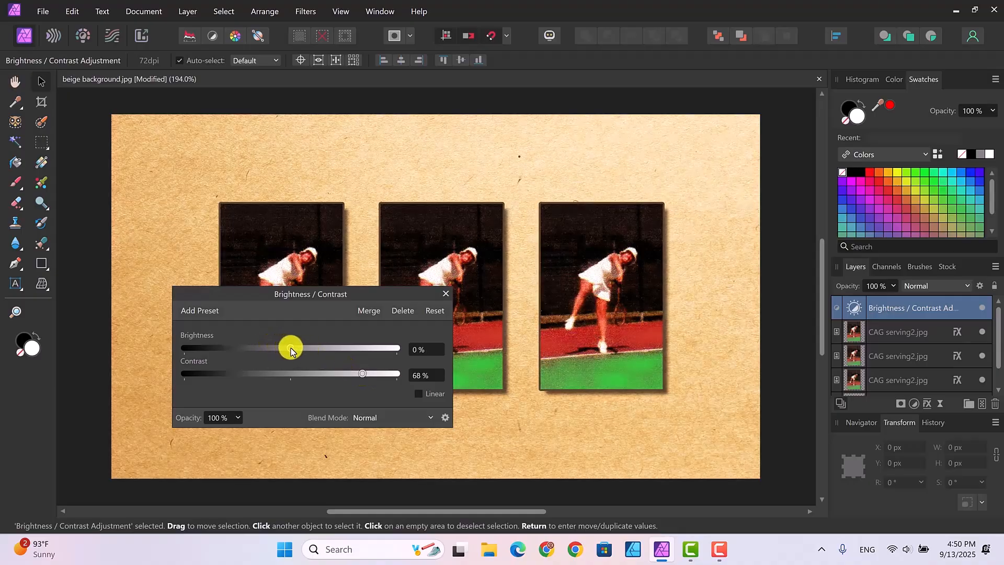
left_click_drag(362, 374, 367, 373)
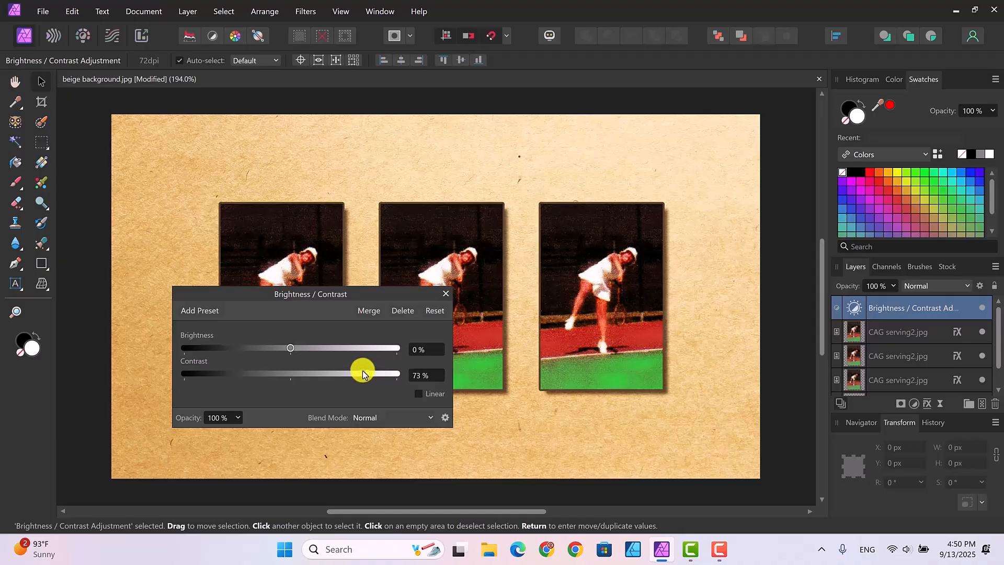
left_click(425, 420)
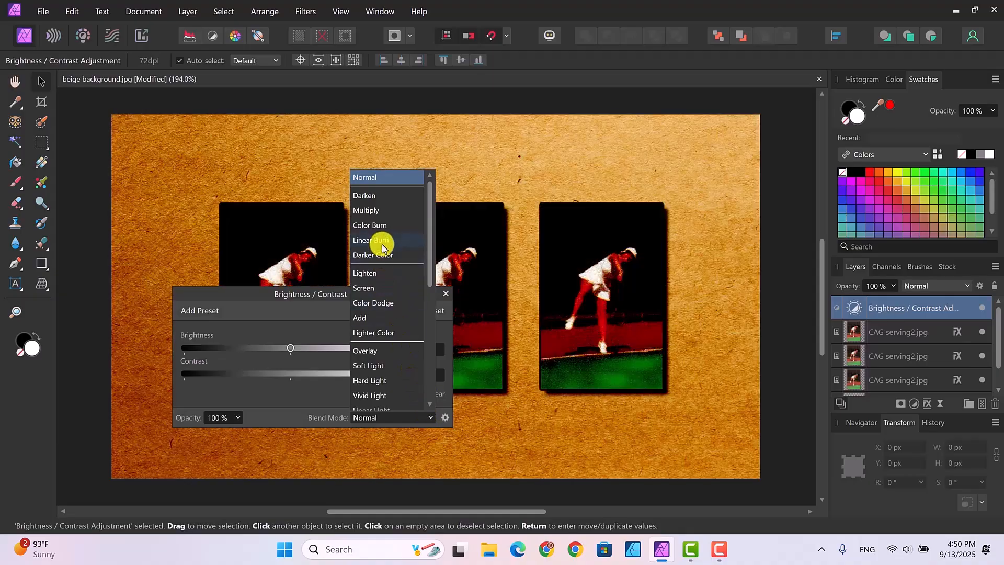
left_click(383, 241)
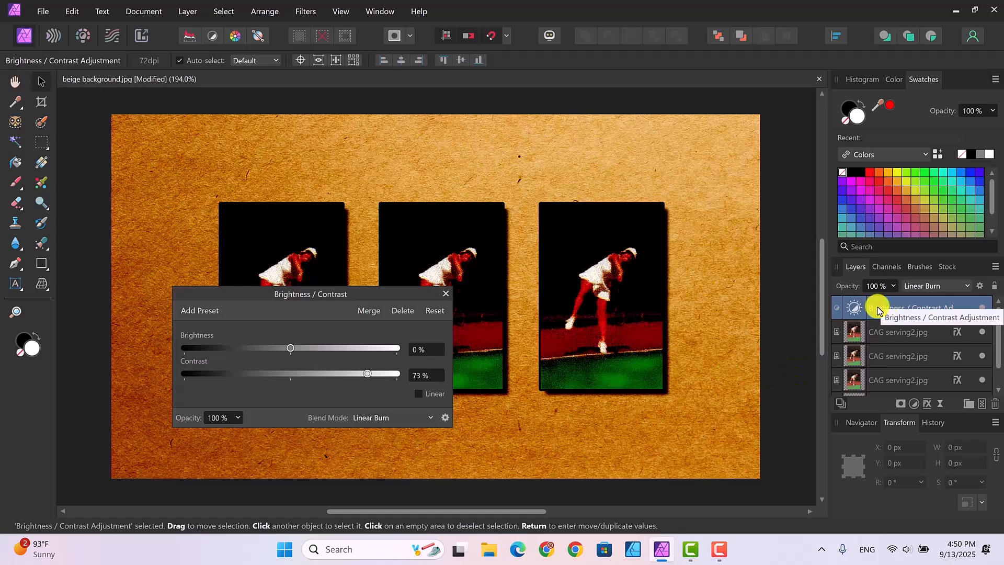
- Nest the Brightness / Contrast adjustment inside the right photo's layer and set brightness to 58% and contrast to 76%
left_click_drag(878, 311, 887, 334)
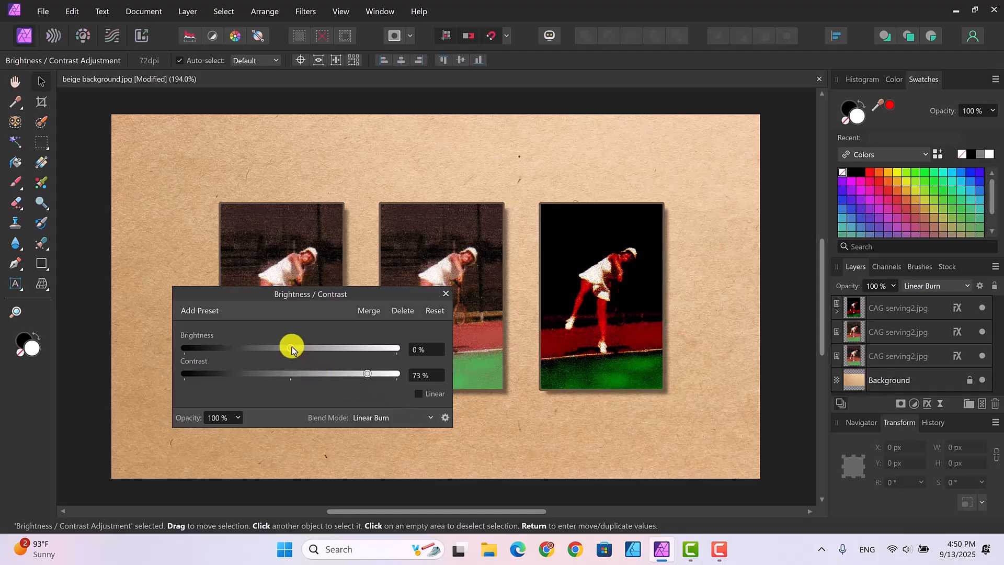
left_click_drag(291, 346, 353, 357)
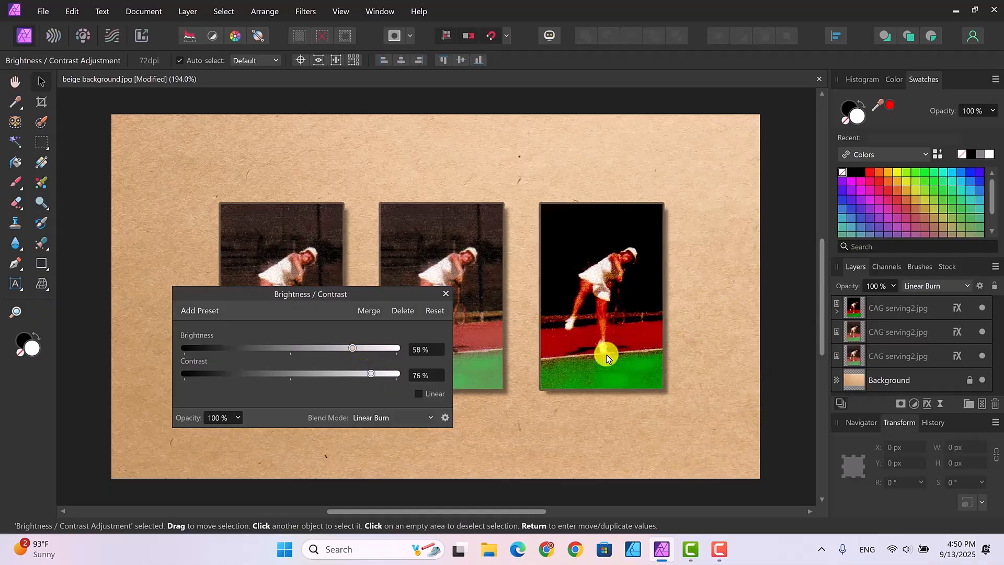
left_click(447, 295)
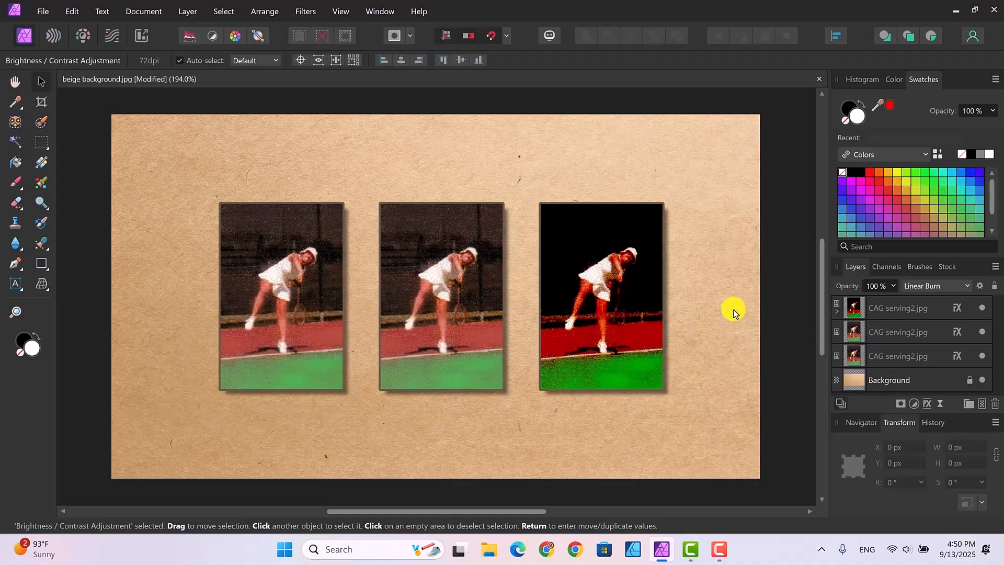
- Add a Black & White adjustment and nest it inside the middle photo's layer so it affects only that photo
left_click(886, 333)
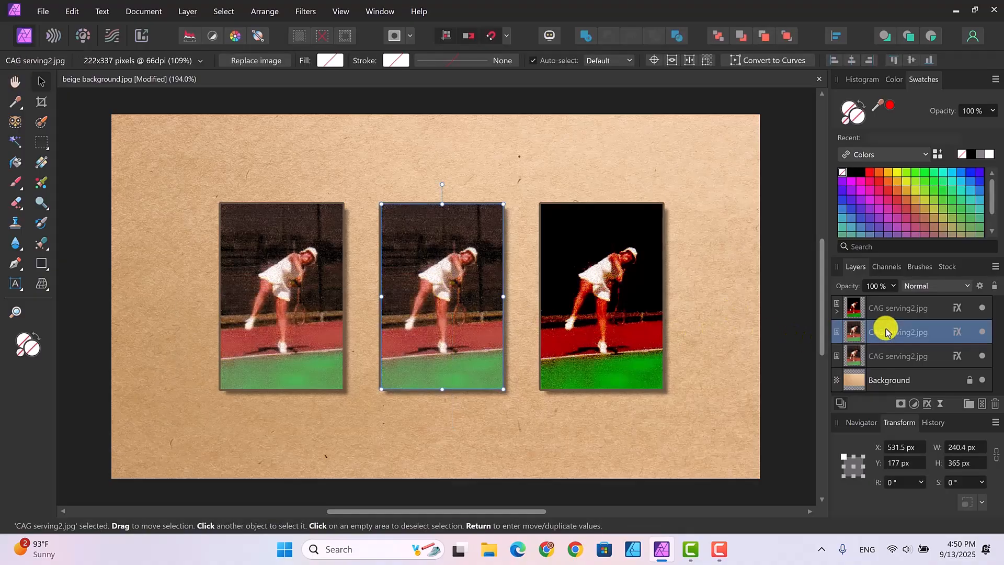
left_click(914, 406)
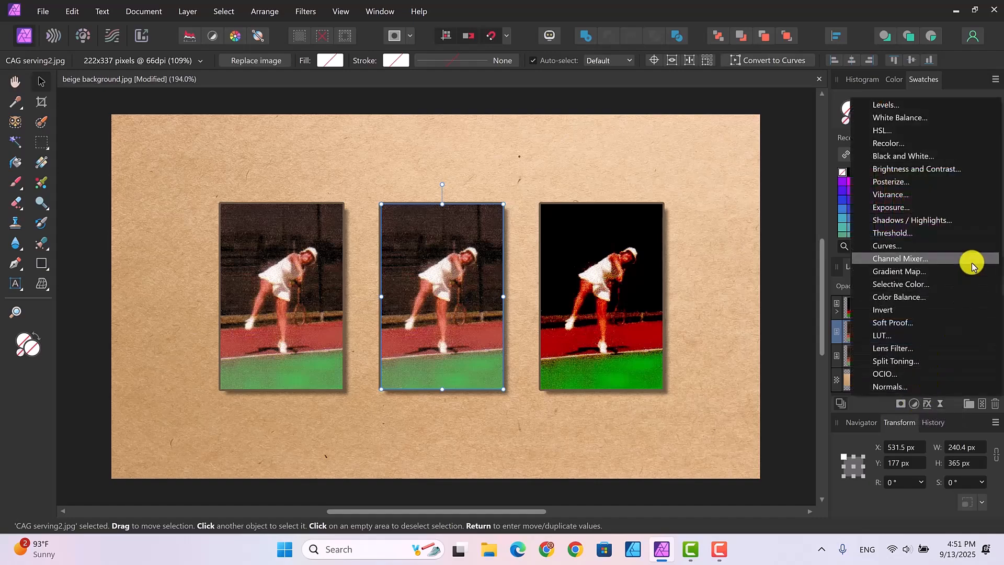
left_click(902, 156)
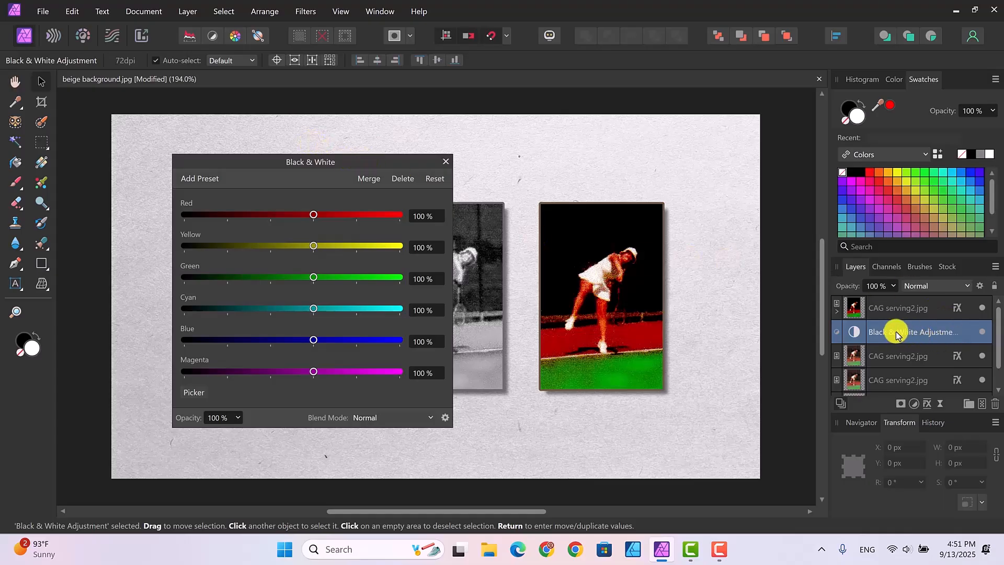
left_click_drag(889, 334, 895, 356)
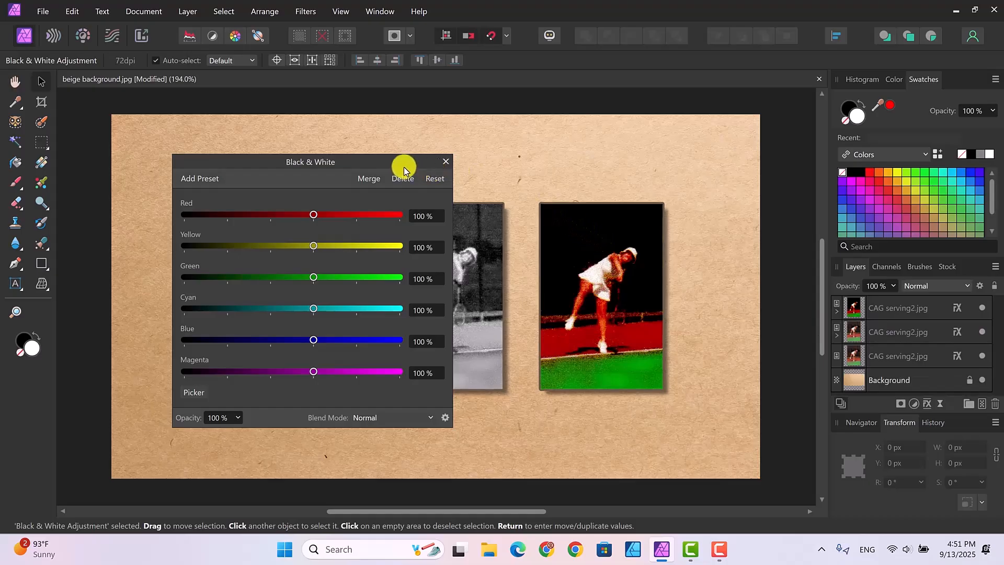
- Set the Red value of the middle photo's Black & White adjustment to 60%
left_click_drag(394, 162, 314, 163)
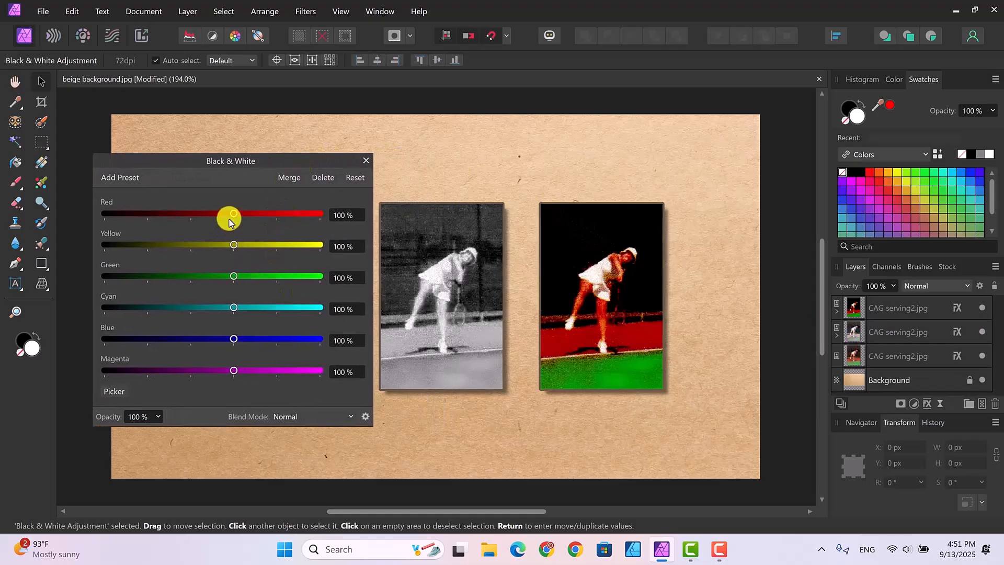
left_click_drag(232, 215, 197, 213)
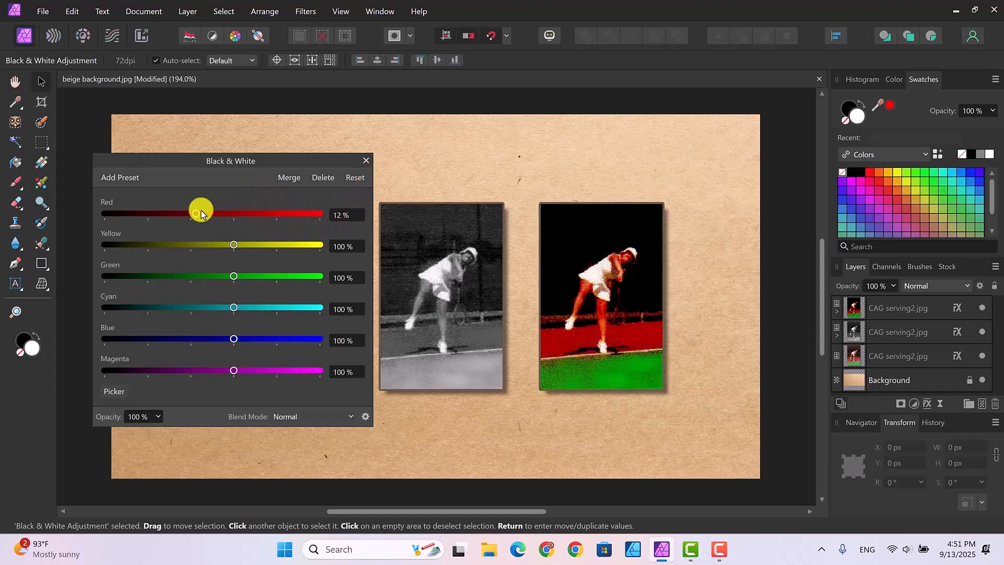
left_click_drag(197, 216, 218, 221)
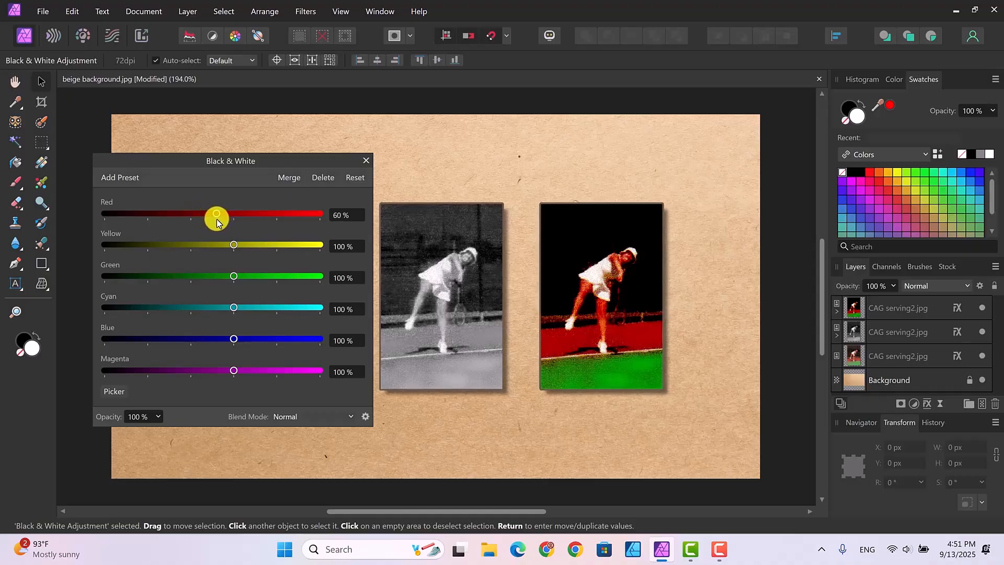
left_click(368, 162)
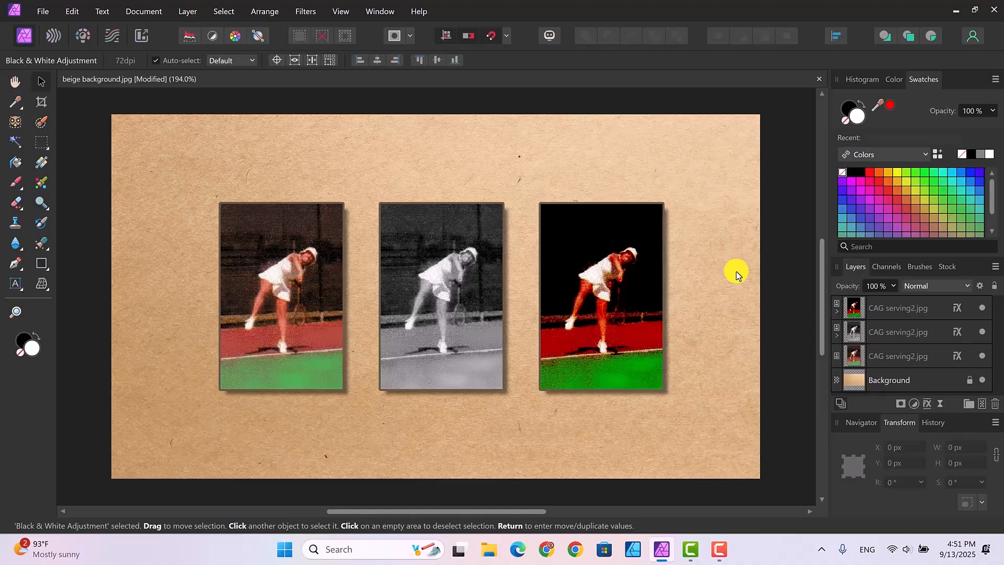
- Add a Recolor adjustment and nest it inside the left photo's layer so it affects only that photo
left_click(907, 358)
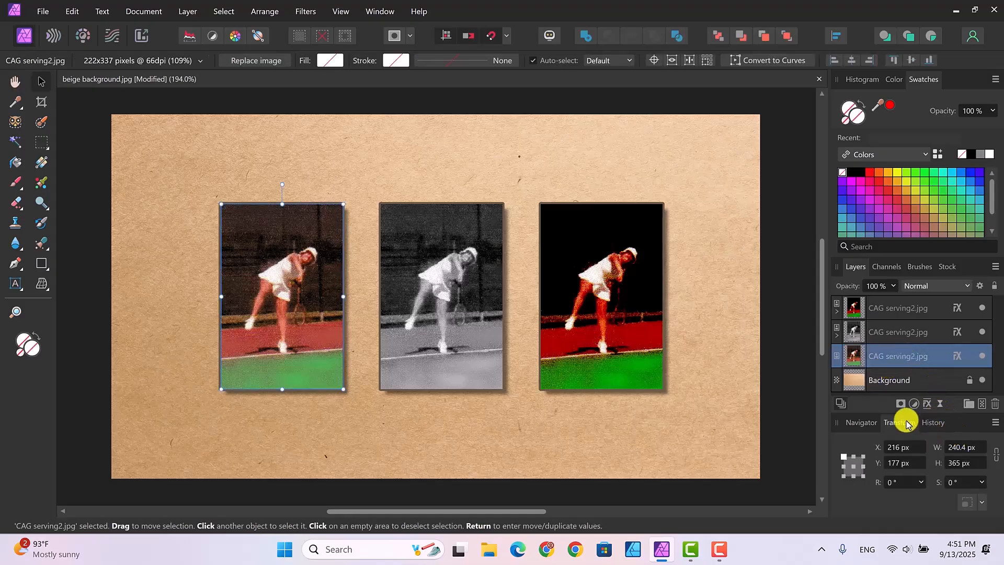
left_click(914, 404)
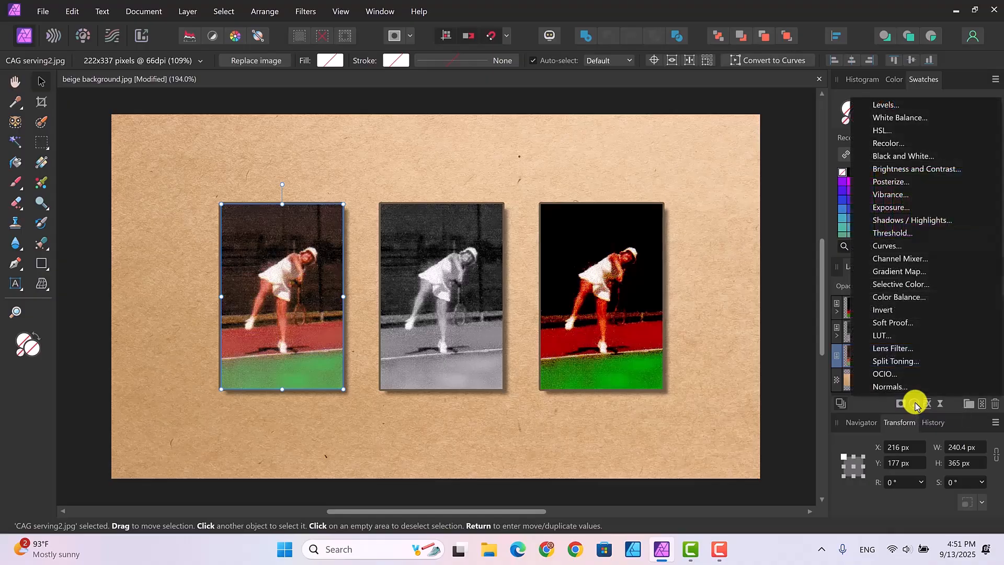
left_click(893, 144)
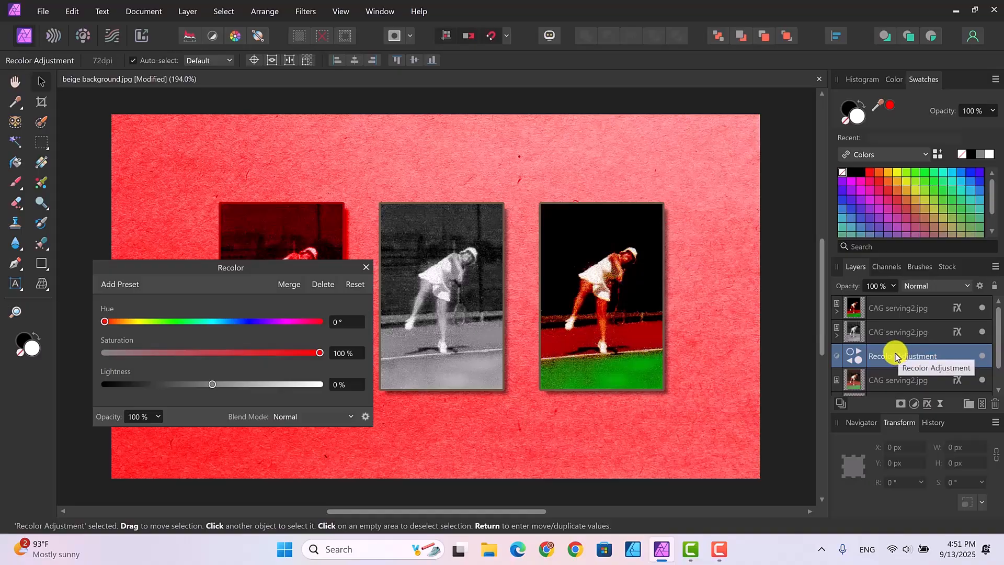
left_click_drag(897, 365, 903, 376)
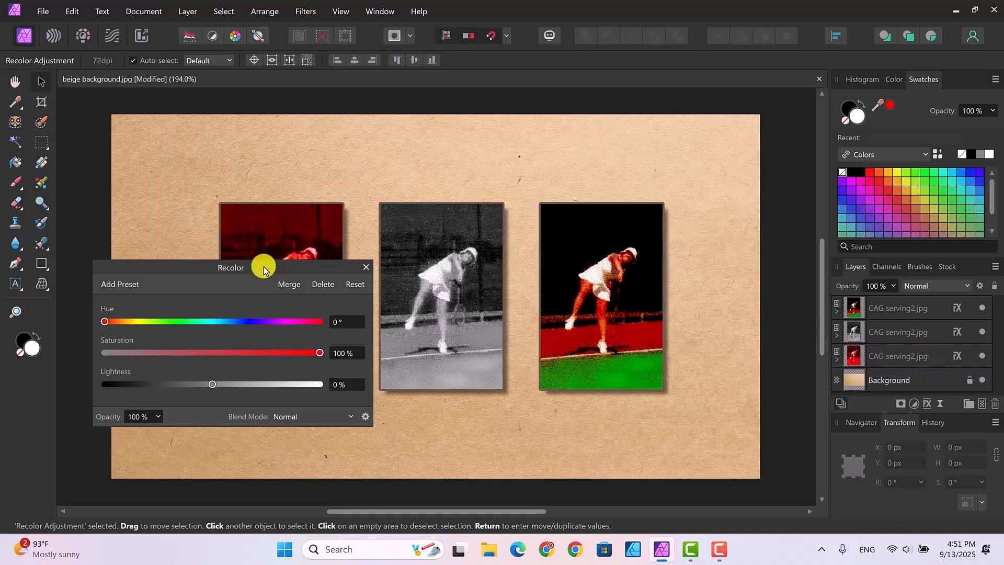
- Try a blue tint on the left photo with a Recolor hue of 232.1° and 53% saturation
left_click_drag(263, 269, 610, 266)
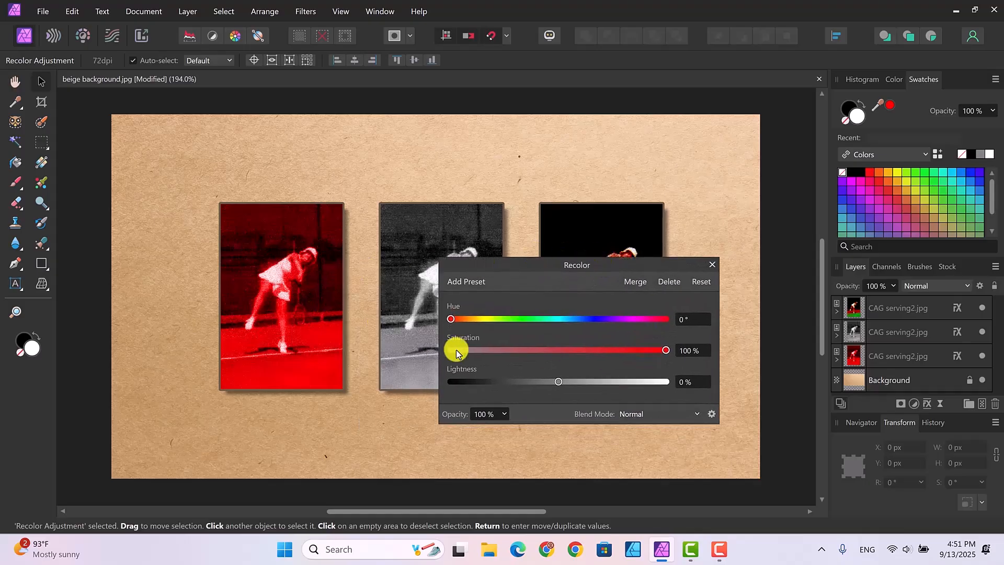
left_click_drag(450, 320, 591, 327)
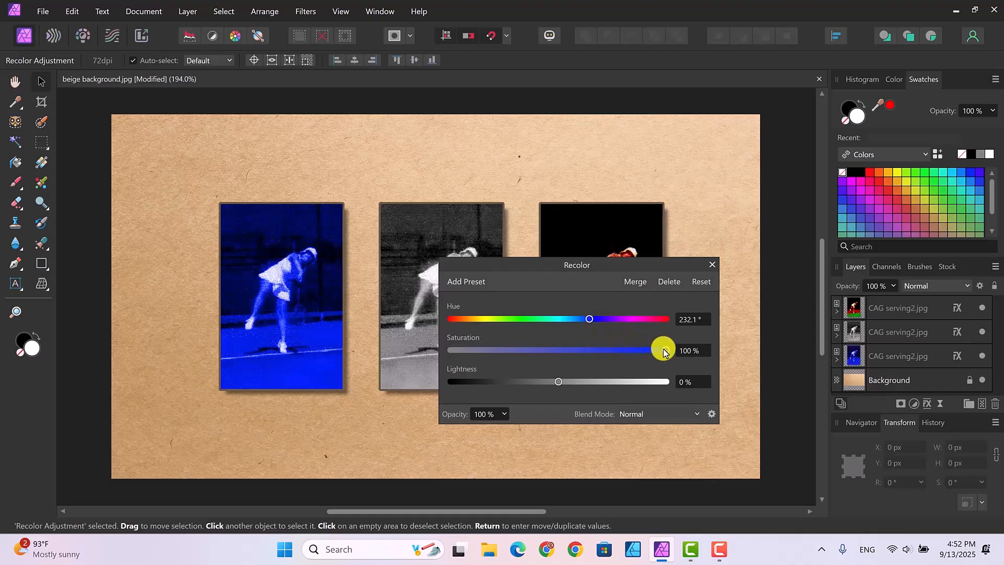
left_click_drag(666, 350, 566, 356)
left_click(591, 317)
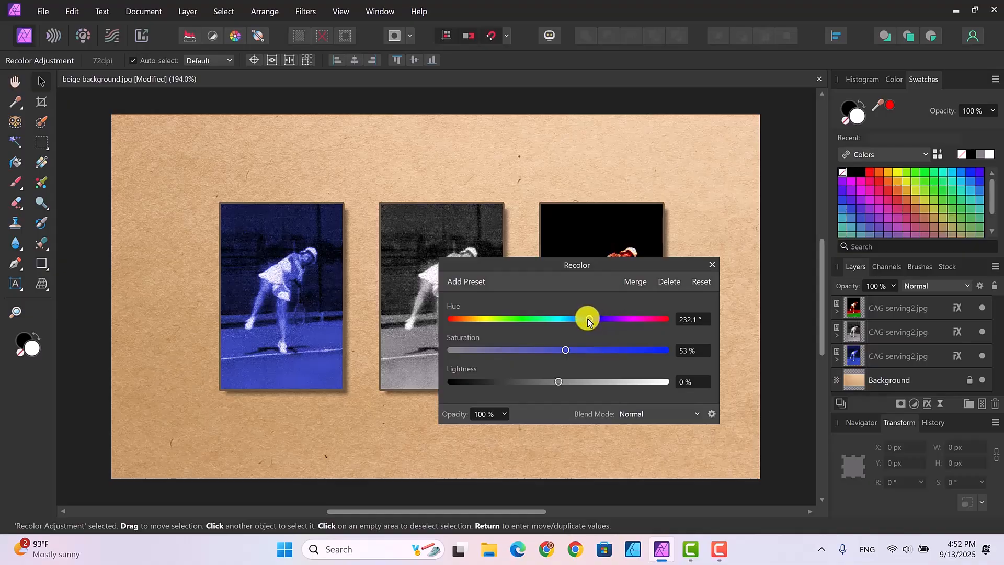
- Tint the left photo red by setting the Recolor hue to 0°, saturation to 80% and lightness to 12%
left_click_drag(587, 320, 450, 324)
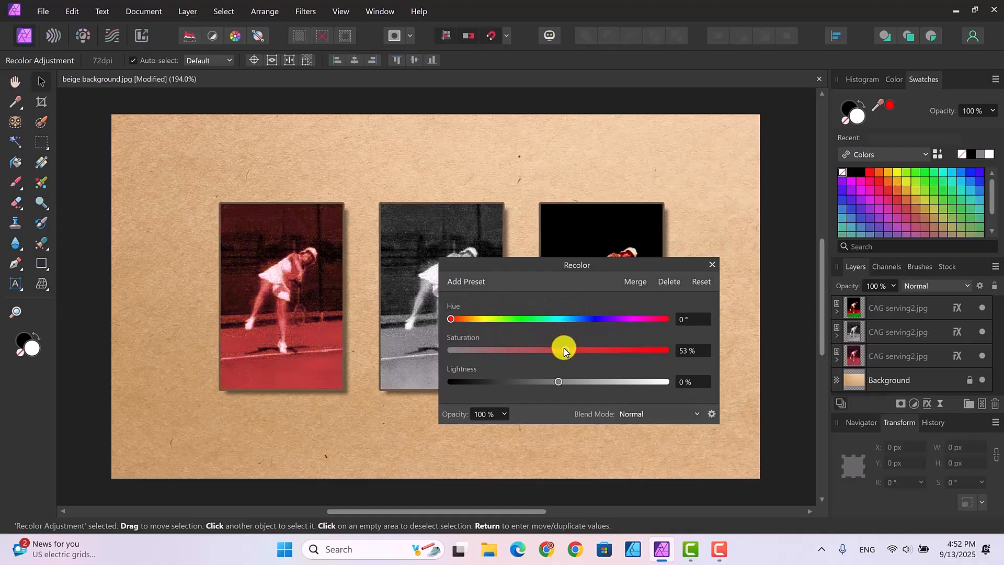
left_click_drag(564, 351, 622, 350)
mouse_move(558, 381)
left_mouse_down()
mouse_move(589, 385)
mouse_move(551, 386)
mouse_move(571, 387)
left_mouse_up()
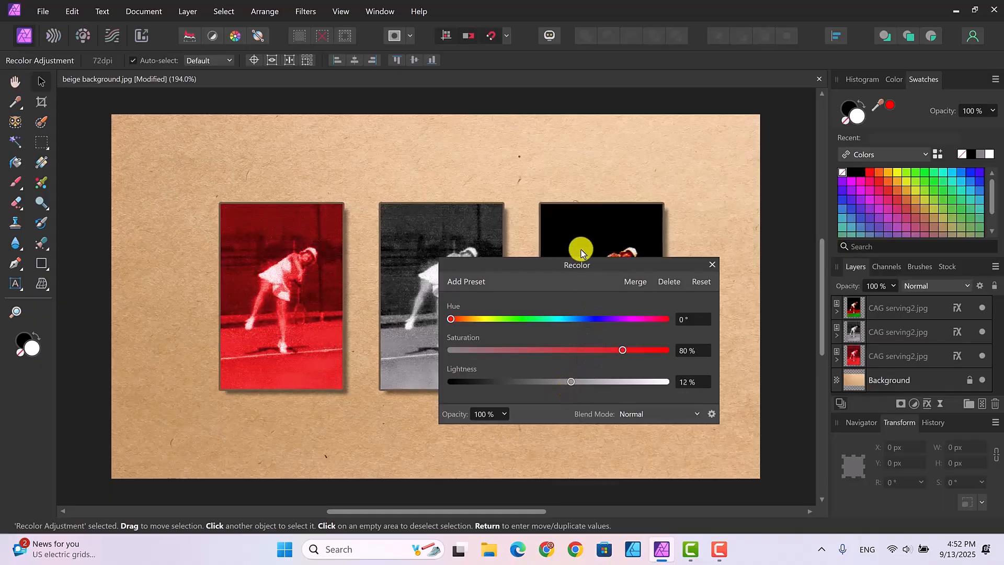
left_click(714, 264)
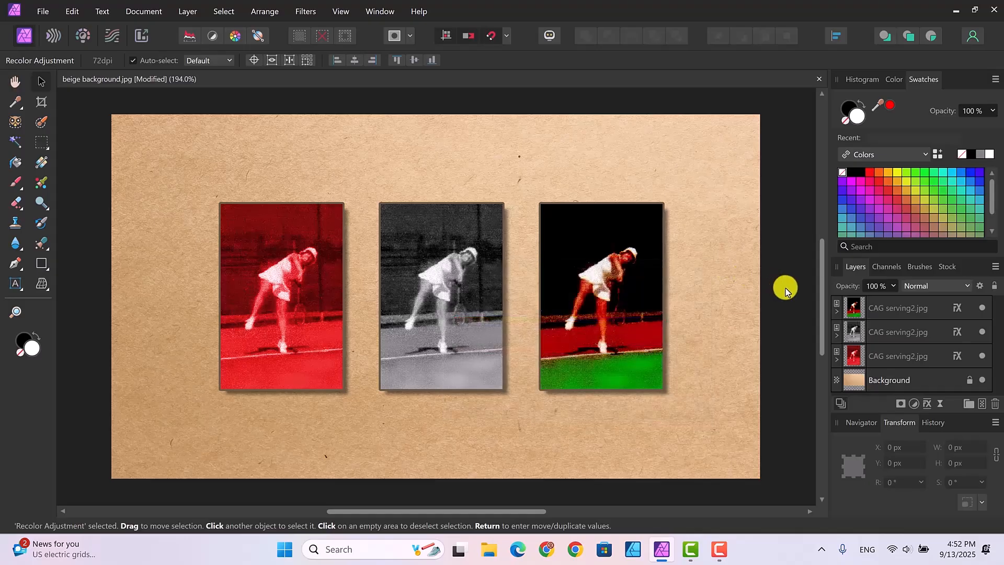